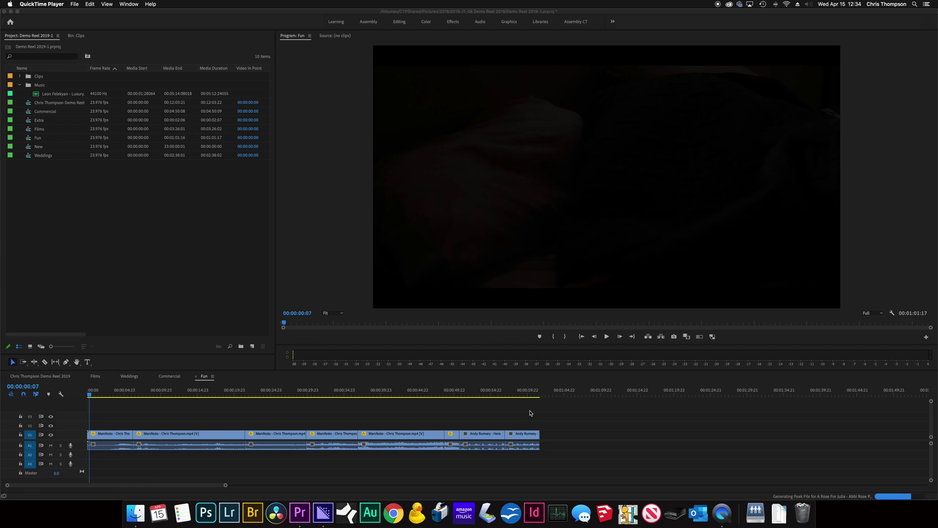
# Bring Premiere Pro back to the front with the Demo Reel 2019-1 project and Fun timeline.
pyautogui.click(513, 406)
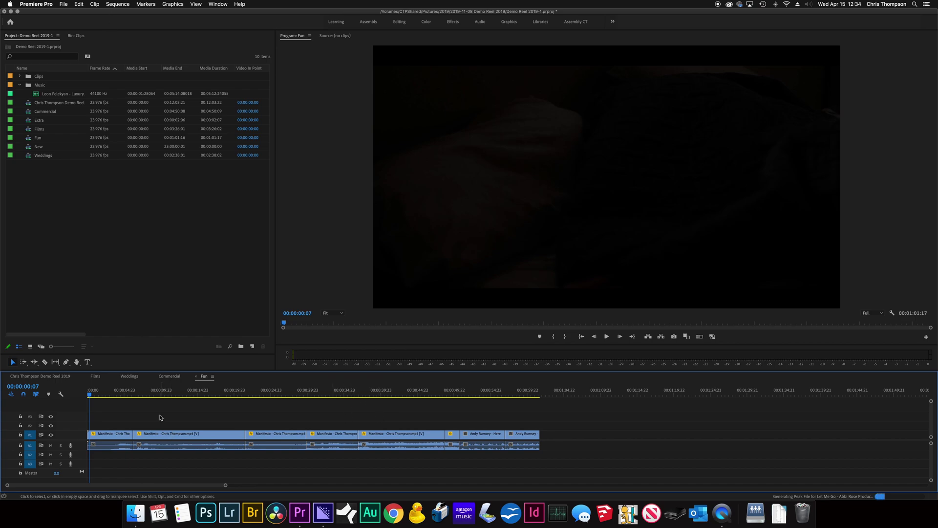
# Scrub the playhead through the opening seconds of the Fun sequence to preview its clips.
pyautogui.moveTo(111, 417); pyautogui.dragTo(611, 447)
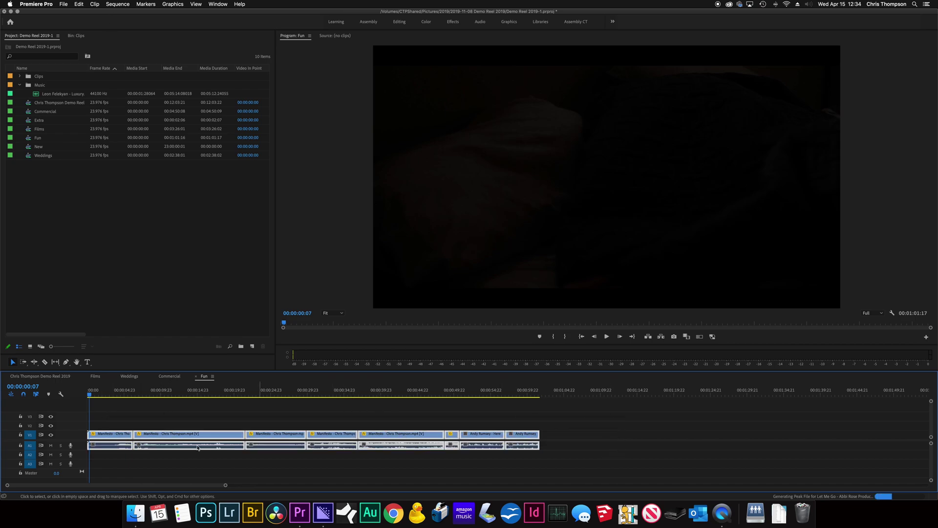
pyautogui.click(115, 427)
pyautogui.click(113, 396)
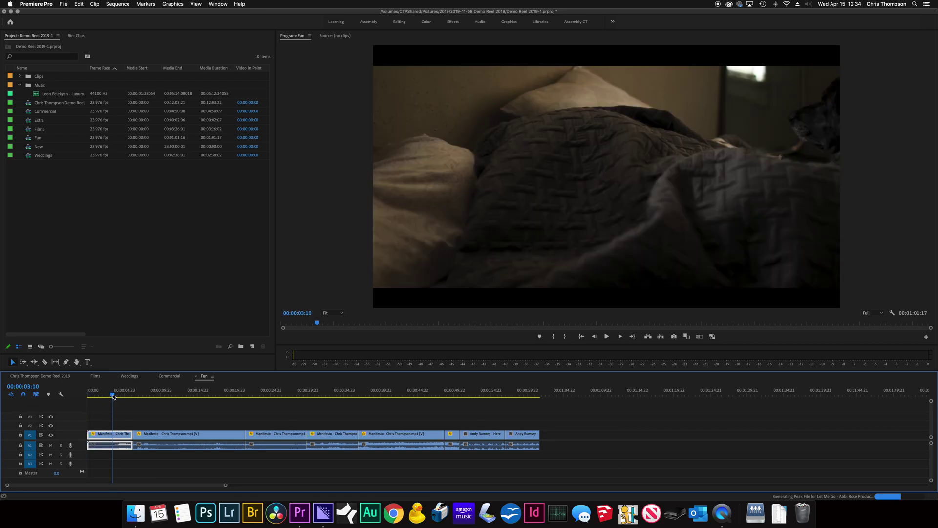
pyautogui.click(113, 397)
pyautogui.moveTo(113, 396)
pyautogui.mouseDown()
pyautogui.moveTo(526, 396)
pyautogui.moveTo(118, 397)
pyautogui.mouseUp()
pyautogui.click(144, 414)
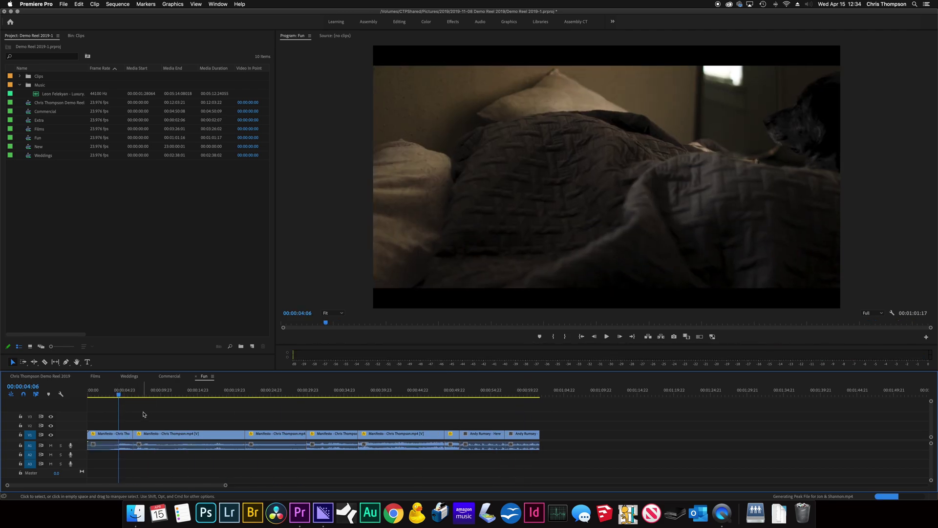
# Assign the Nest command to the N key, replacing the Rolling Edit Tool shortcut.
pyautogui.click(35, 4)
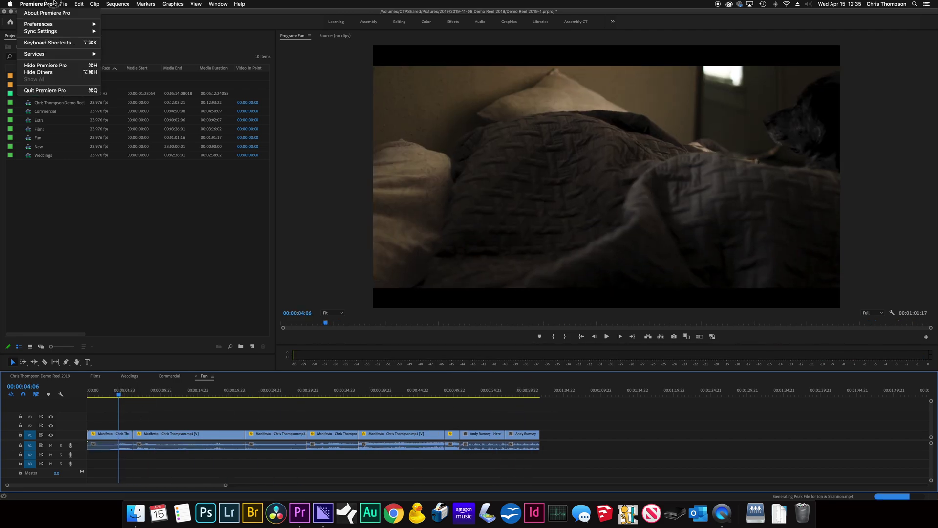
pyautogui.click(48, 43)
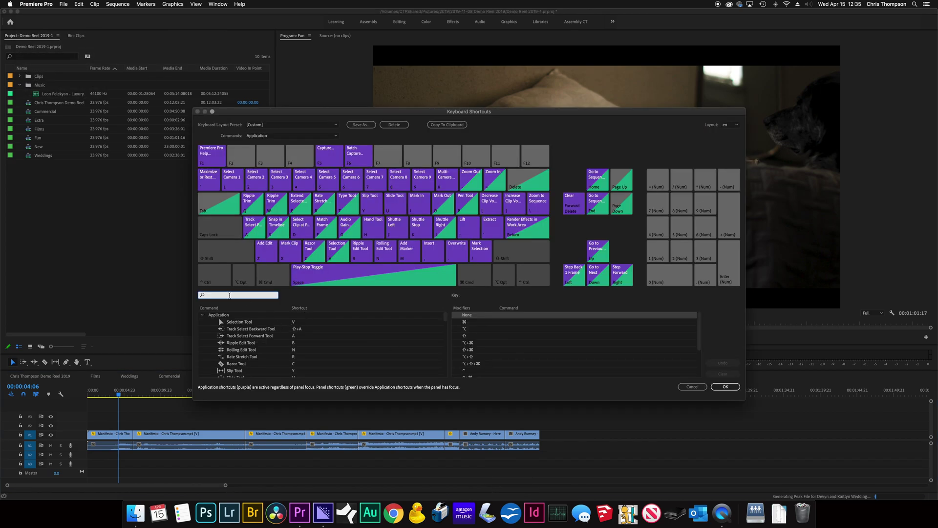
pyautogui.write('nest')
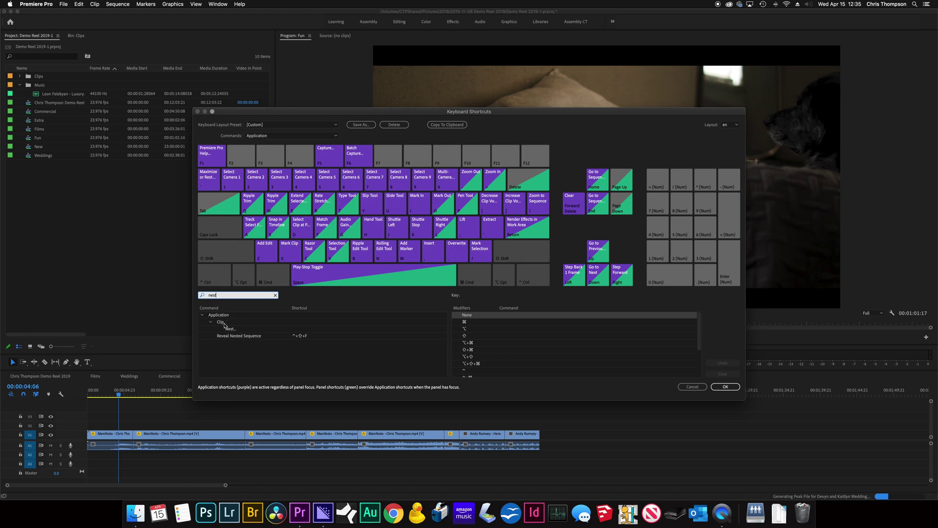
pyautogui.moveTo(231, 332); pyautogui.dragTo(384, 255)
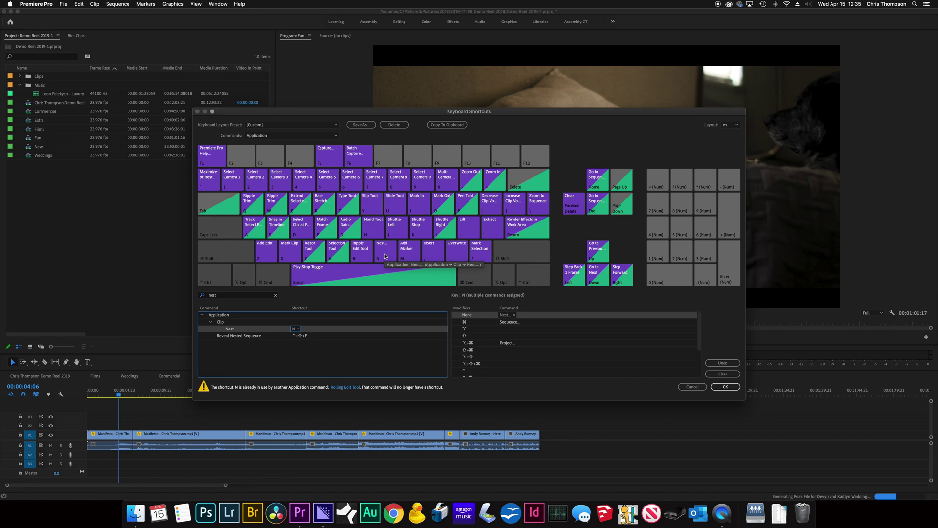
pyautogui.click(725, 387)
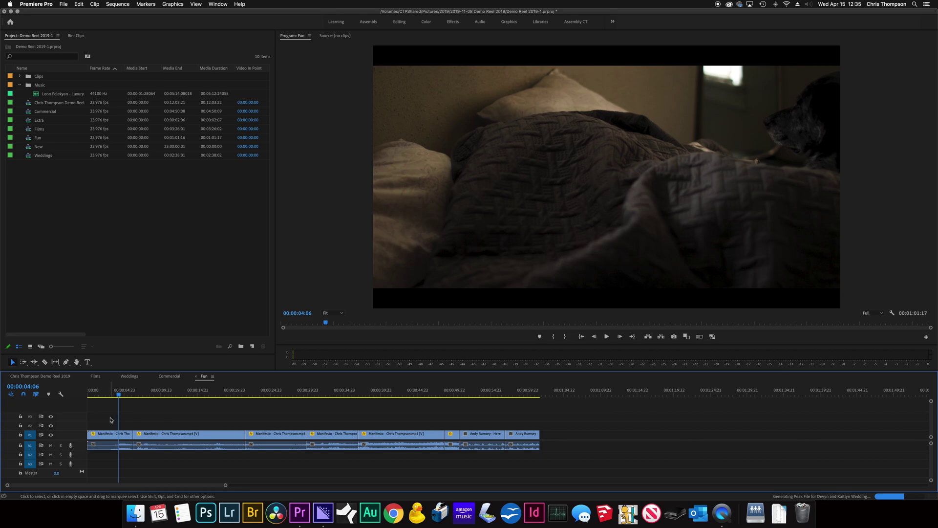
# Nest the first V1 clip as Nested Sequence 01 with its default name.
pyautogui.click(102, 436)
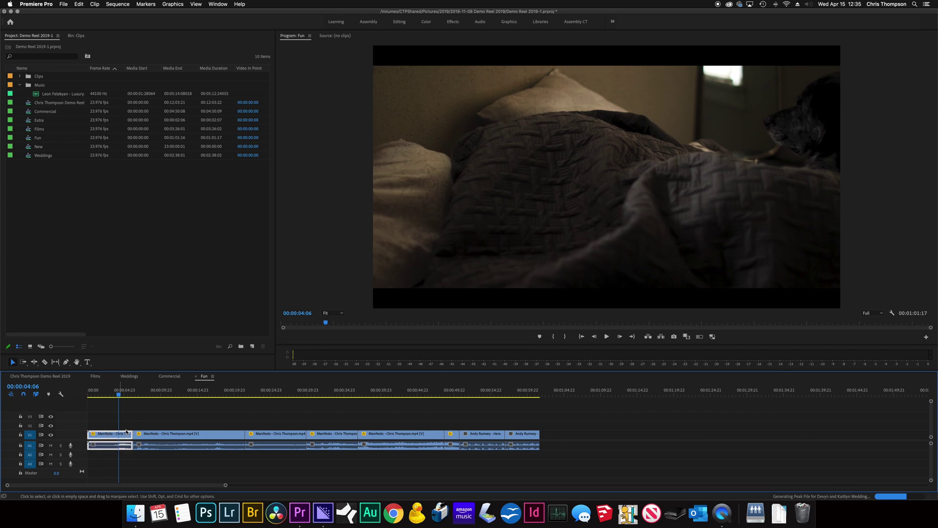
pyautogui.press('super+Down')
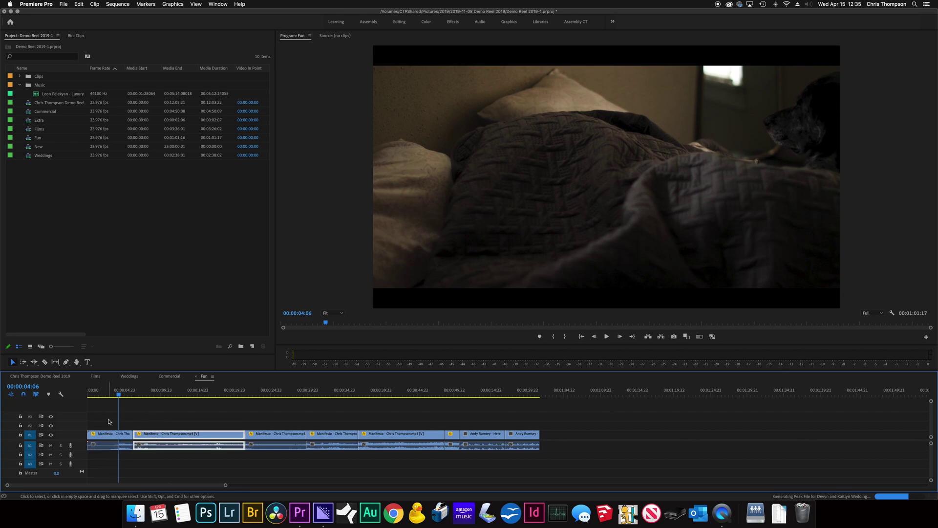
pyautogui.click(105, 391)
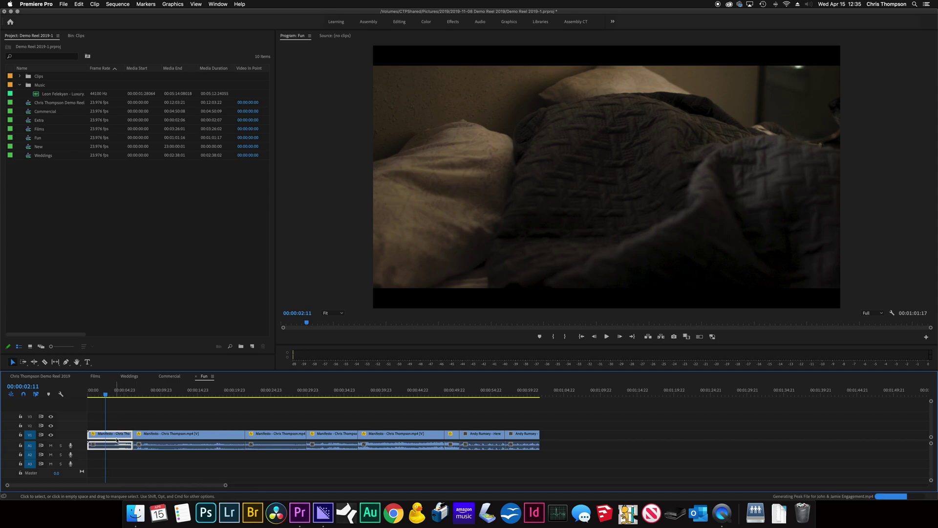
pyautogui.hotkey('alt', 'n')
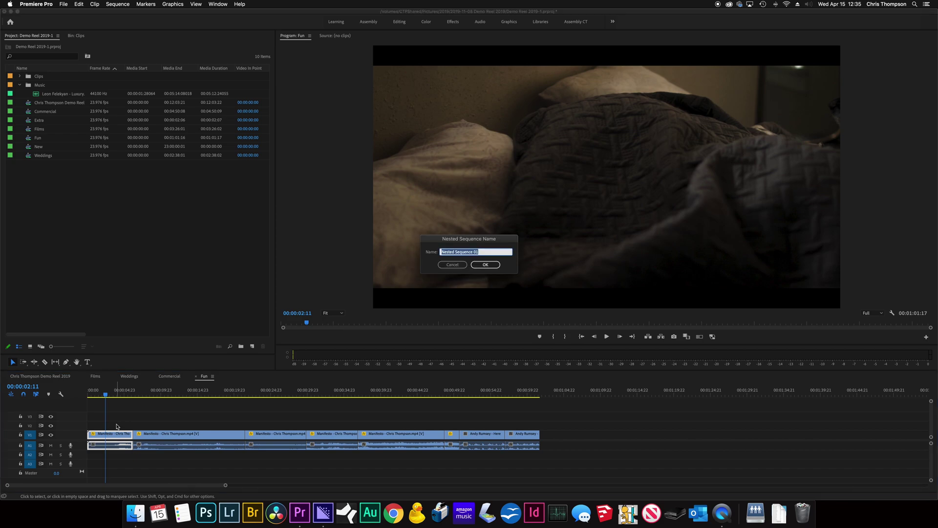
pyautogui.click(485, 264)
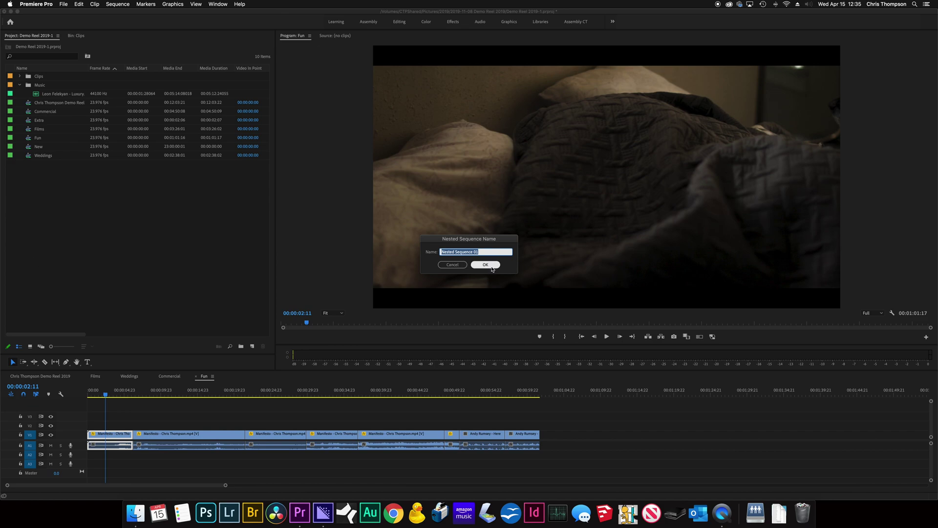
pyautogui.click(485, 265)
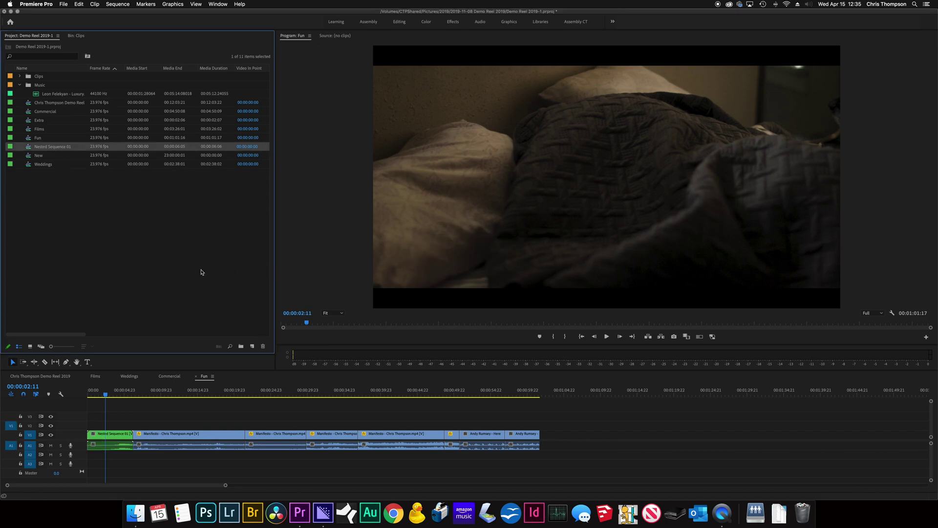
# Nest the next three clips as Nested Sequences 02, 03 and 04.
pyautogui.click(180, 436)
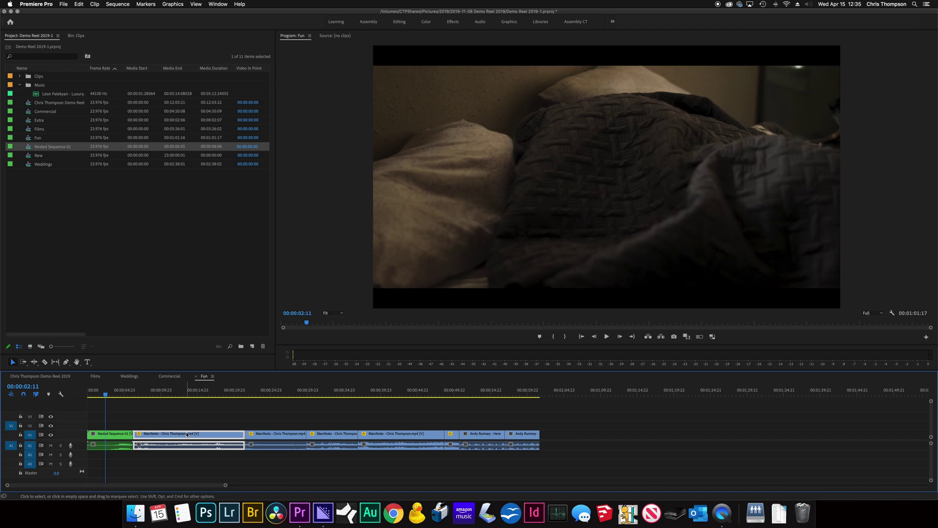
pyautogui.hotkey('alt', 'shift', 'n')
pyautogui.press('Return')
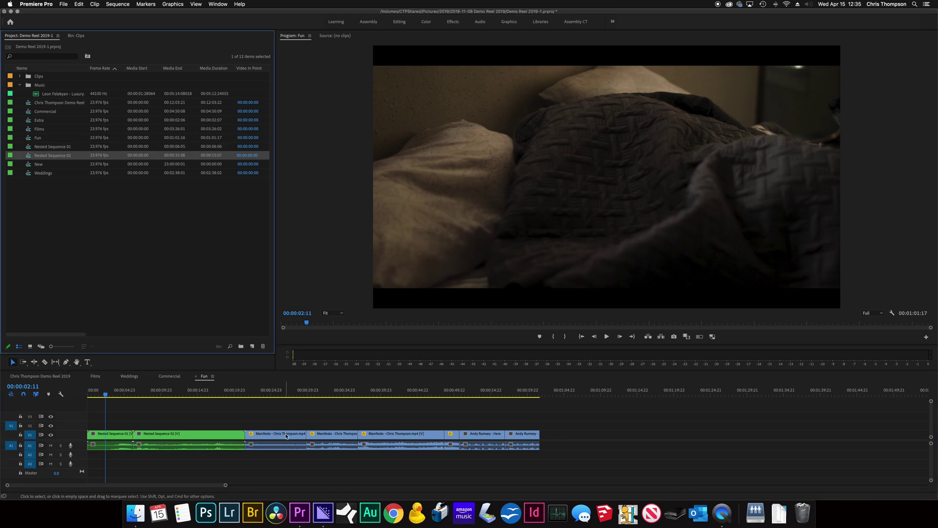
pyautogui.click(286, 437)
pyautogui.hotkey('alt', 'shift', 'n')
pyautogui.press('Return')
pyautogui.click(316, 439)
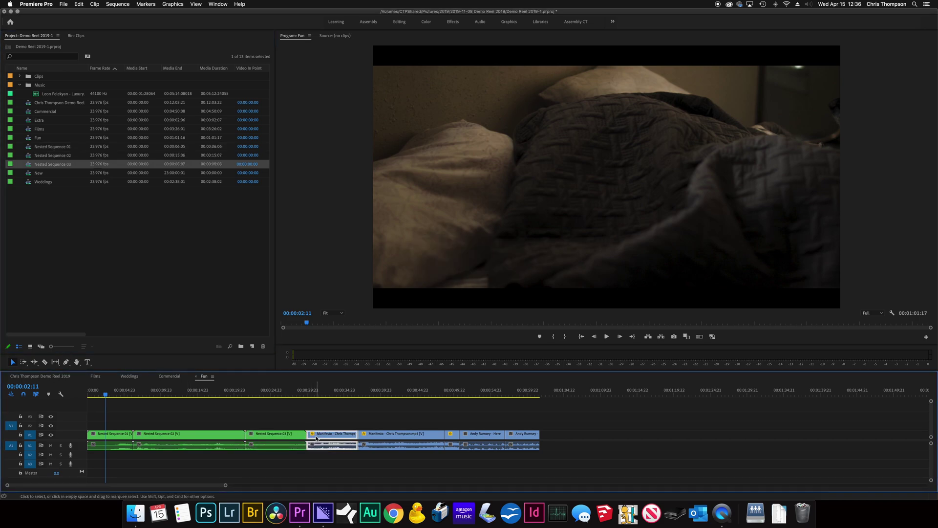
pyautogui.hotkey('alt', 'shift', 'n')
pyautogui.press('Return')
# Nest the remaining four clips as Nested Sequences 05 through 08.
pyautogui.click(424, 436)
pyautogui.hotkey('alt', 'shift', 'n')
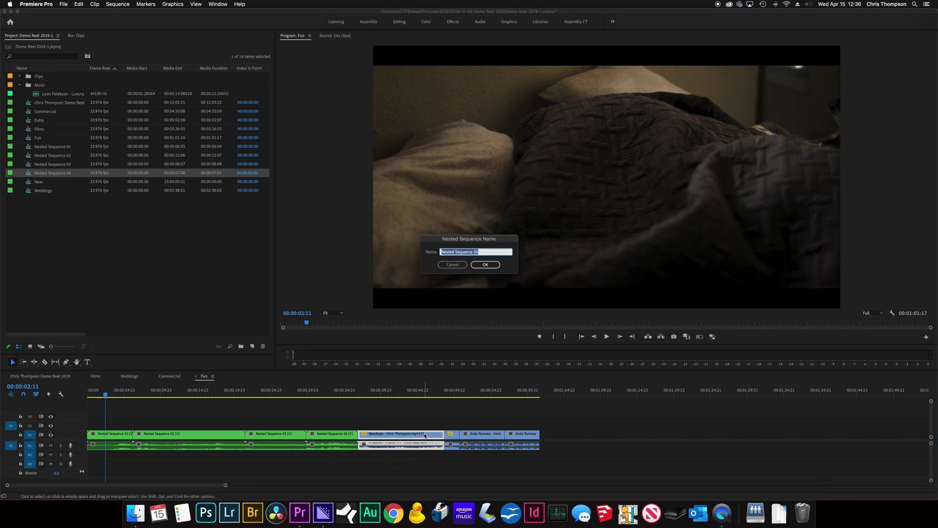
pyautogui.press('Return')
pyautogui.click(452, 435)
pyautogui.hotkey('alt', 'shift', 'n')
pyautogui.press('Return')
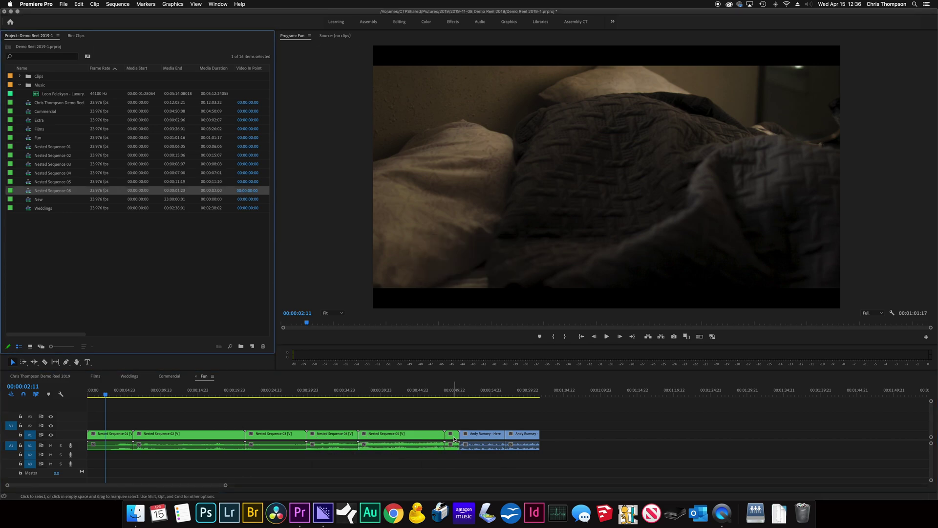
pyautogui.click(486, 440)
pyautogui.hotkey('alt', 'shift', 'n')
pyautogui.press('Return')
pyautogui.click(529, 438)
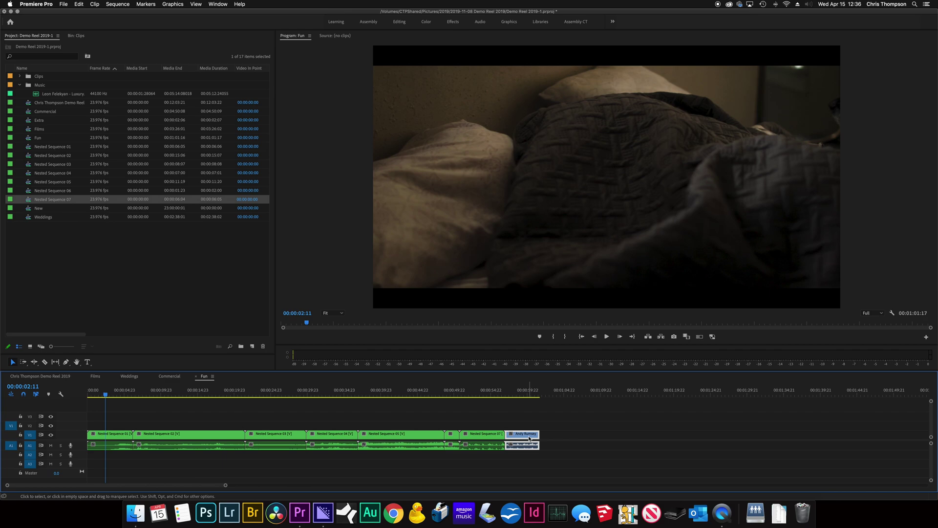
pyautogui.hotkey('alt', 'shift', 'n')
pyautogui.press('Return')
# Create a new project bin named Nested Clips.
pyautogui.click(101, 239)
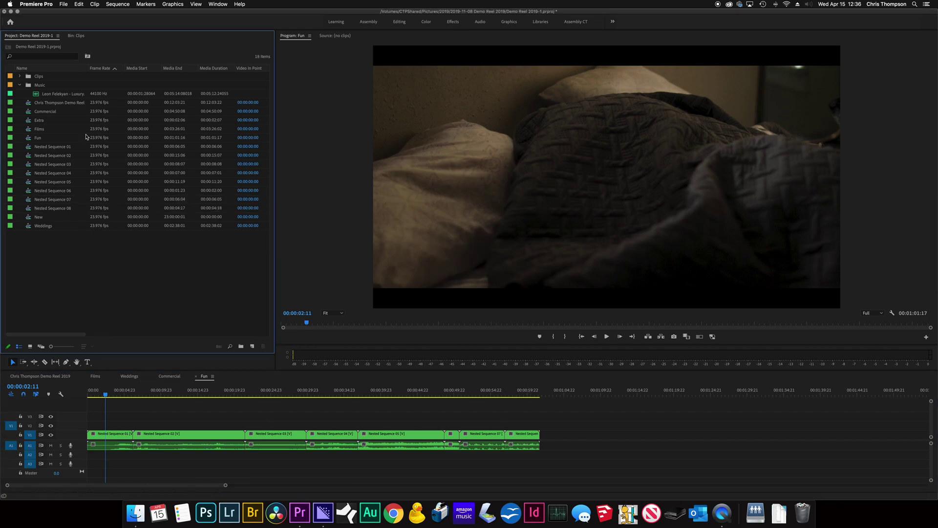
pyautogui.click(45, 146)
pyautogui.click(160, 290)
pyautogui.click(242, 346)
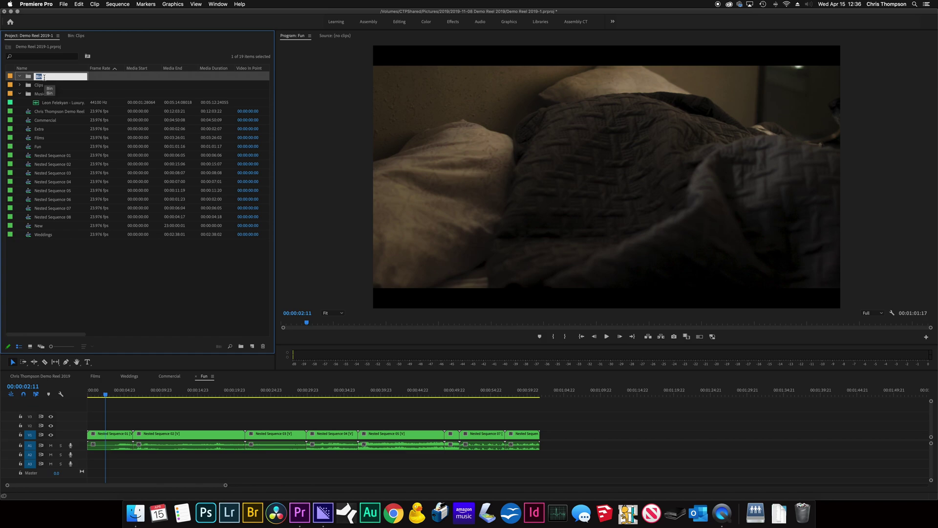
pyautogui.write('Nested Clips')
pyautogui.press('Return')
# Open Nested Sequence 01, scrub through its footage, then close it and return to Fun.
pyautogui.click(55, 156)
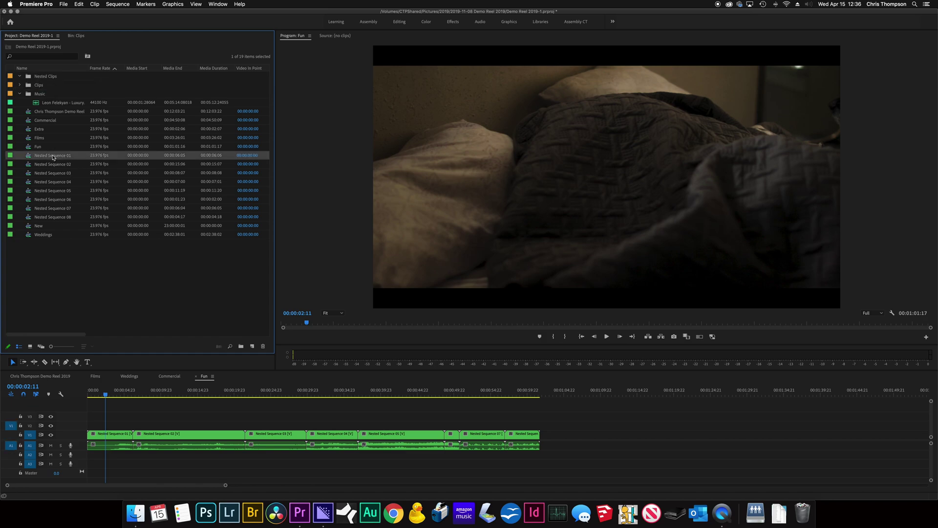
pyautogui.doubleClick(30, 158)
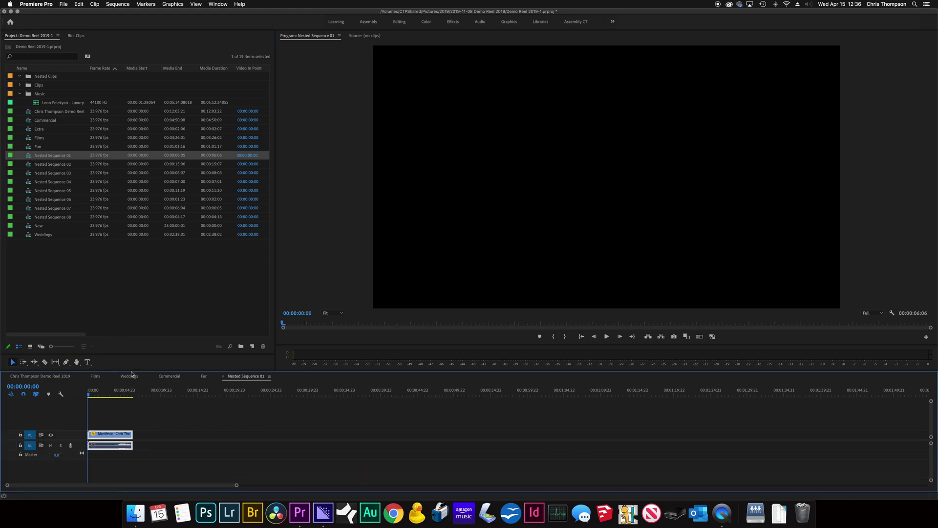
pyautogui.moveTo(98, 393); pyautogui.dragTo(124, 393)
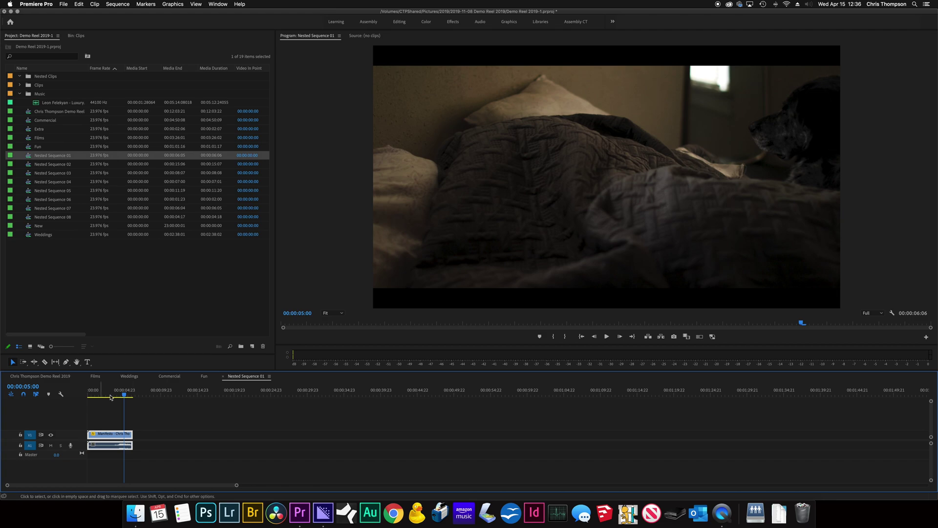
pyautogui.click(223, 376)
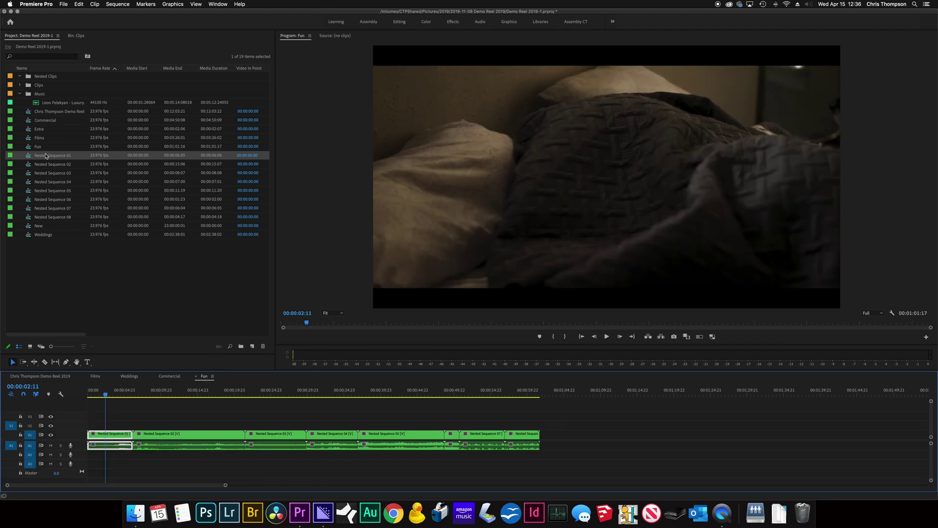
# Move Nested Sequences 01–08 into the Nested Clips bin.
pyautogui.keyDown('shift'); pyautogui.click(51, 216); pyautogui.keyUp('shift')
pyautogui.moveTo(55, 156); pyautogui.dragTo(34, 80)
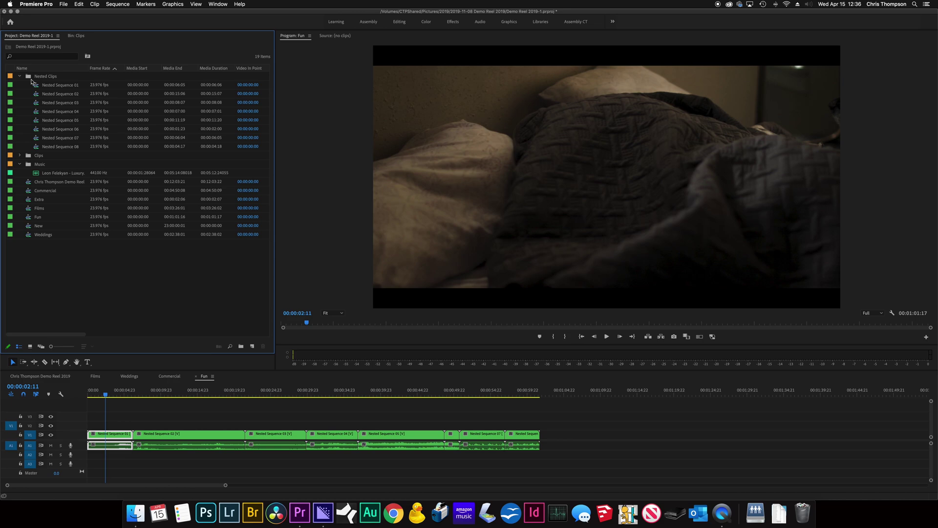
pyautogui.click(58, 87)
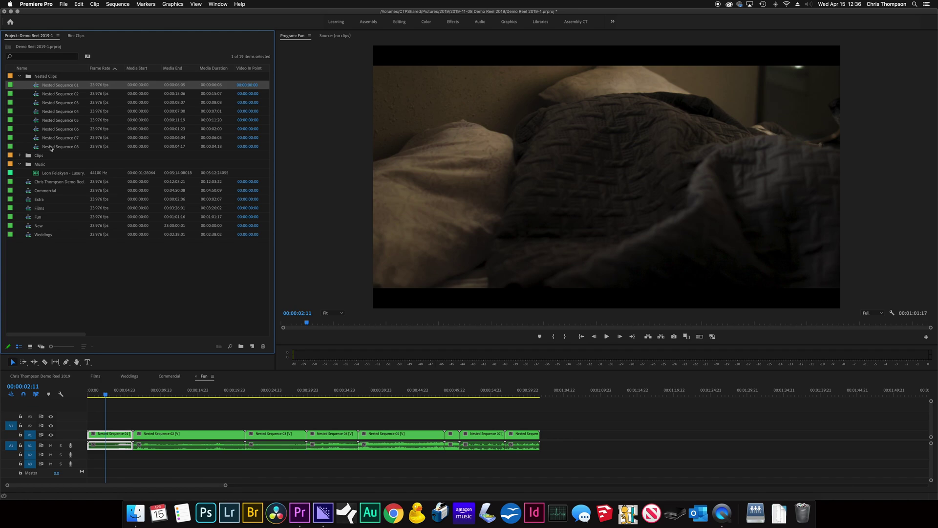
pyautogui.keyDown('shift'); pyautogui.click(51, 147); pyautogui.keyUp('shift')
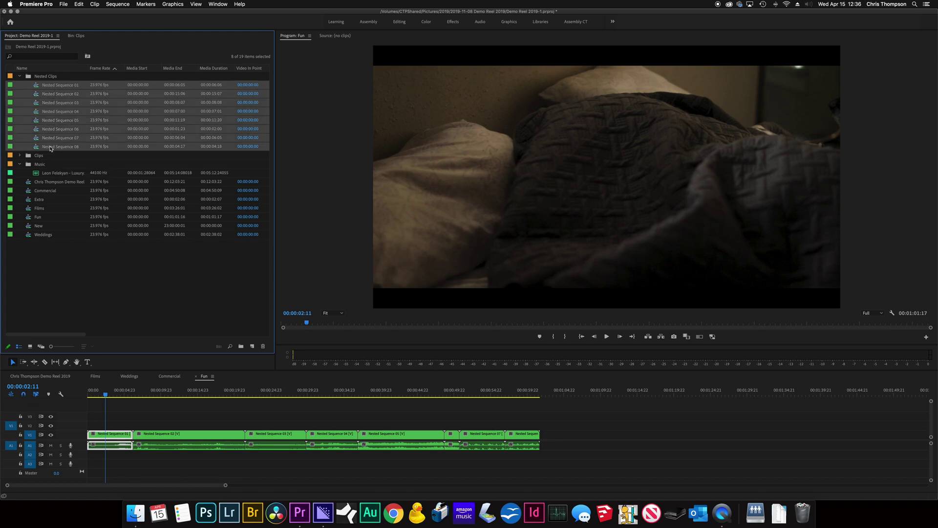
# Open the Project Manager, cancel it, and deselect the nested clip in the timeline.
pyautogui.click(63, 3)
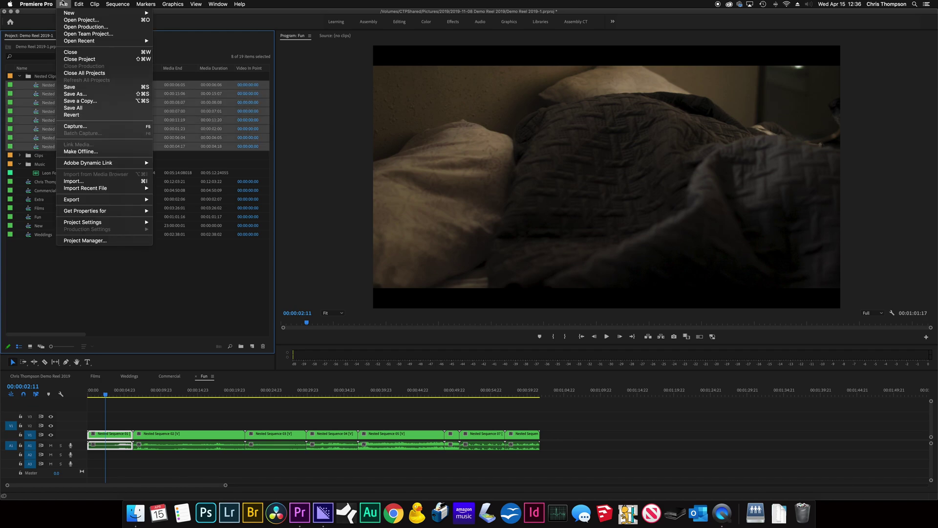
pyautogui.click(91, 240)
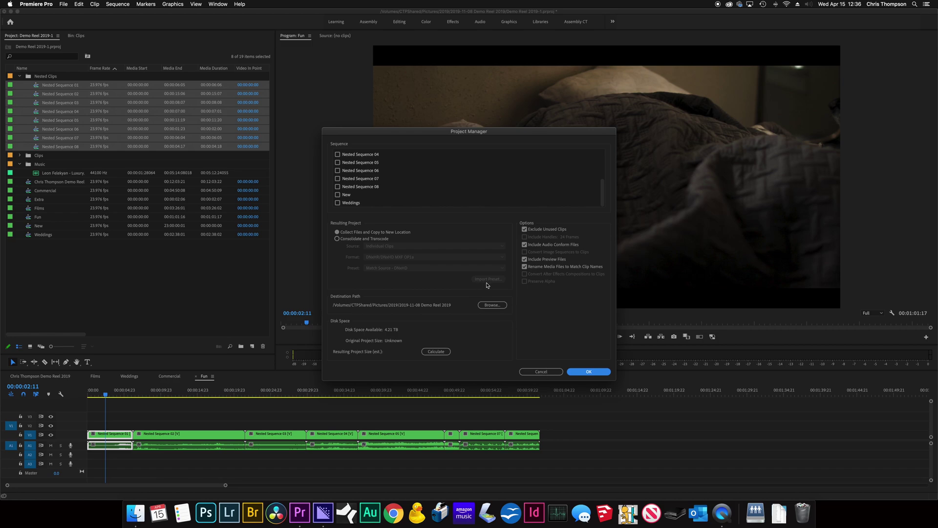
pyautogui.click(541, 372)
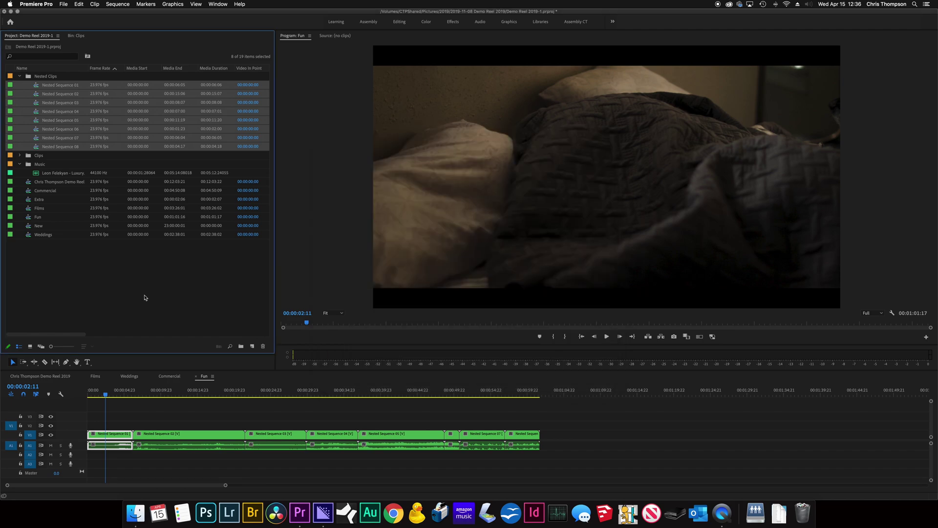
pyautogui.click(175, 408)
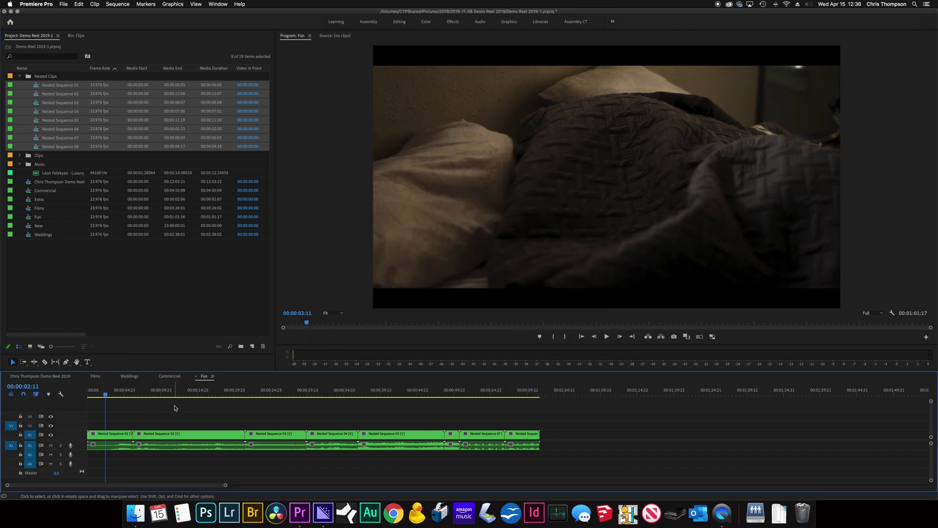
# Reopen Project Manager, choose Consolidate and Transcode, and tick the Fun sequence.
pyautogui.click(64, 4)
pyautogui.click(85, 241)
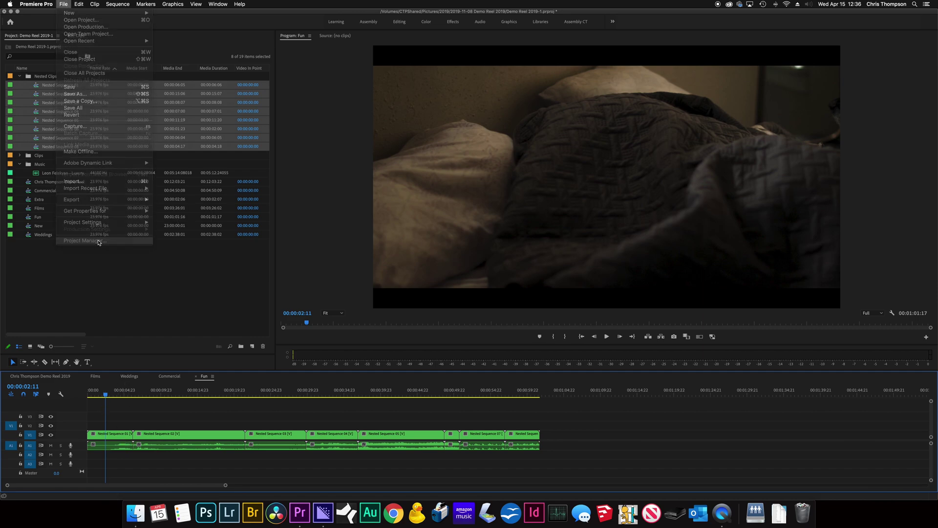
pyautogui.click(355, 239)
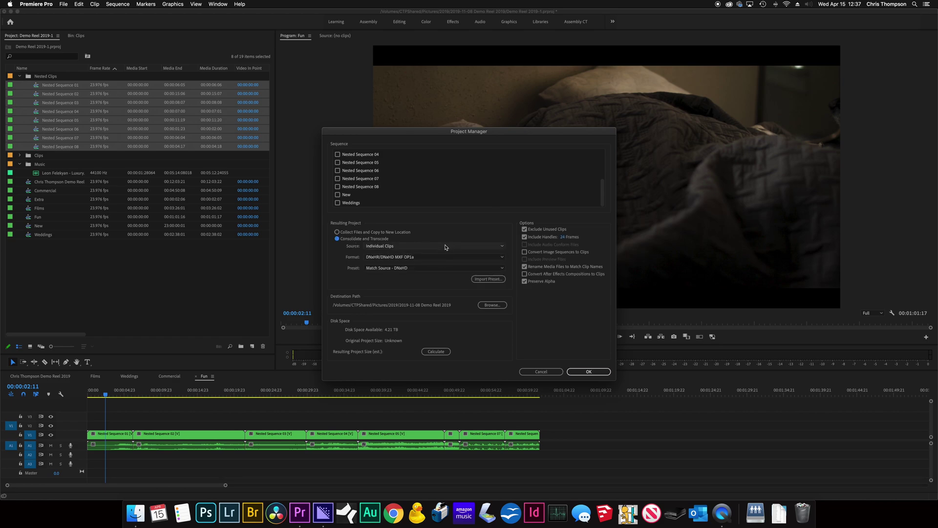
pyautogui.scroll(2, 337, 168)
pyautogui.scroll(-2, 338, 172)
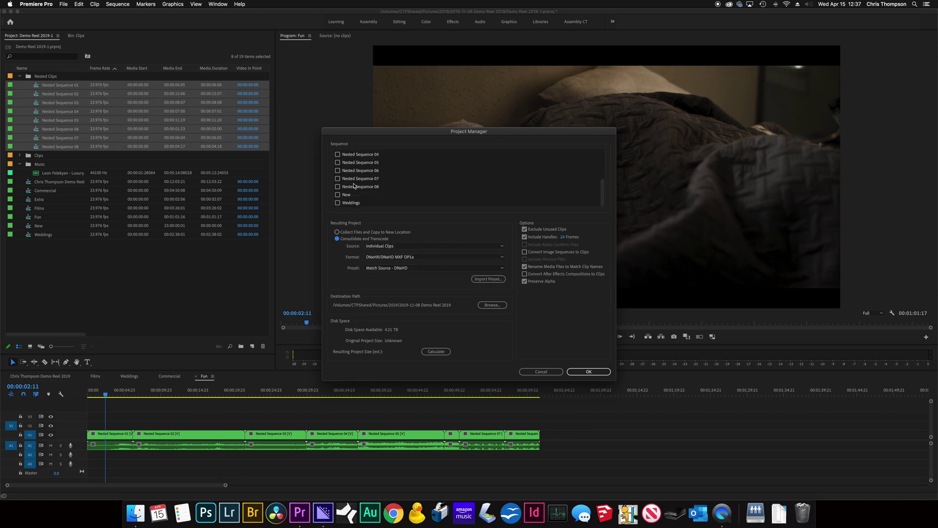
pyautogui.scroll(2, 339, 176)
pyautogui.scroll(-2, 342, 181)
pyautogui.scroll(4, 342, 181)
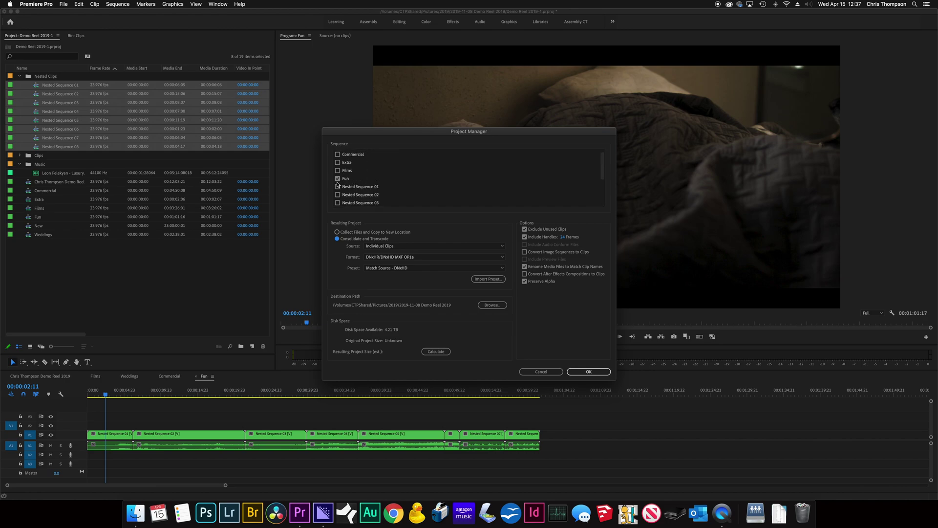
pyautogui.click(338, 184)
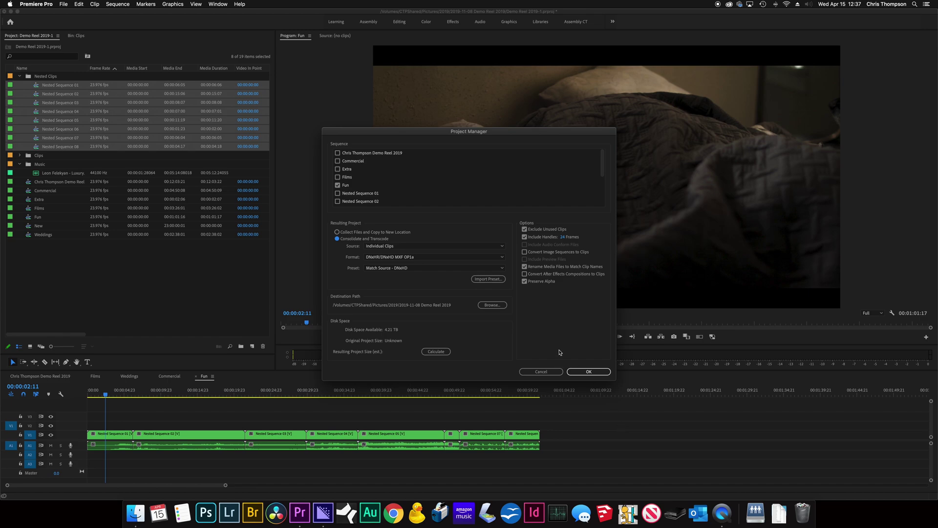
# Untick Include Handles and set Format to QuickTime, Preset Match Source - Apple ProRes 422.
pyautogui.click(525, 237)
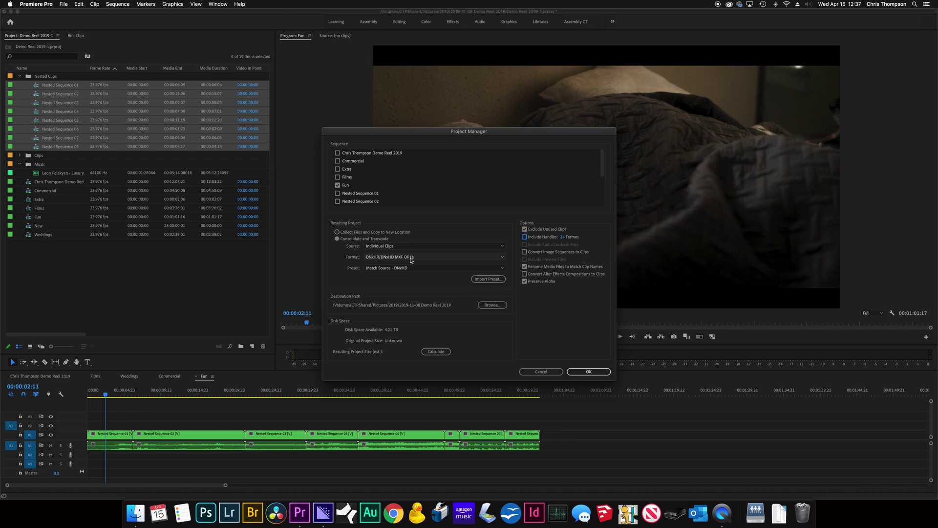
pyautogui.click(402, 257)
pyautogui.click(407, 280)
pyautogui.click(419, 269)
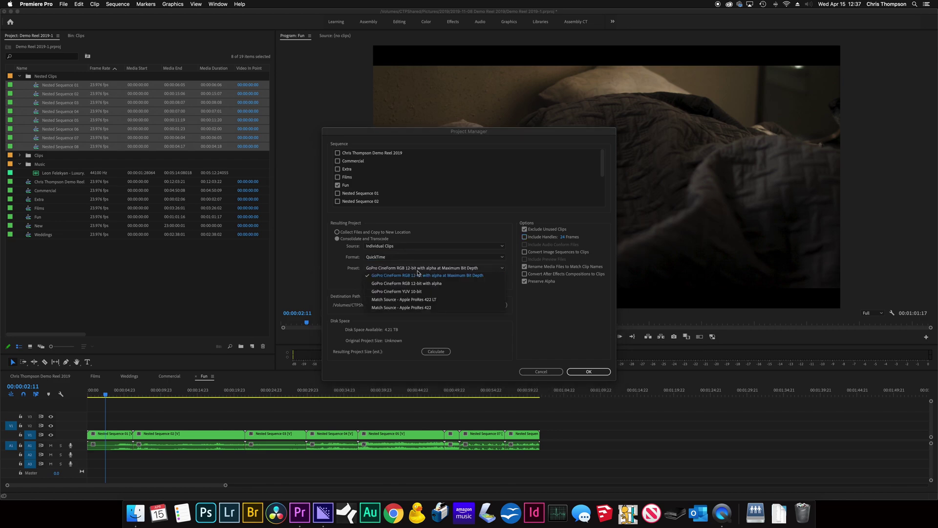
pyautogui.click(425, 310)
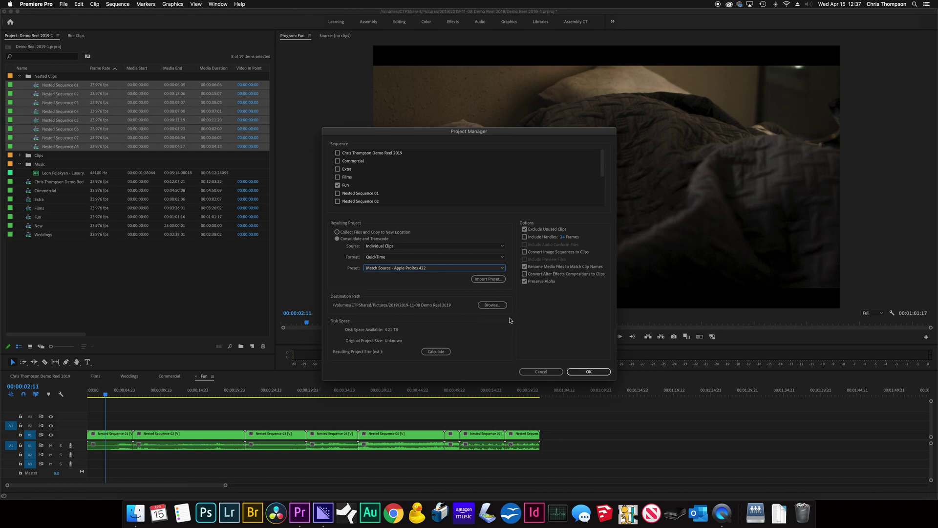
# Create and choose a Desktop folder named Stock Footage as destination, then cancel Project Manager.
pyautogui.click(491, 305)
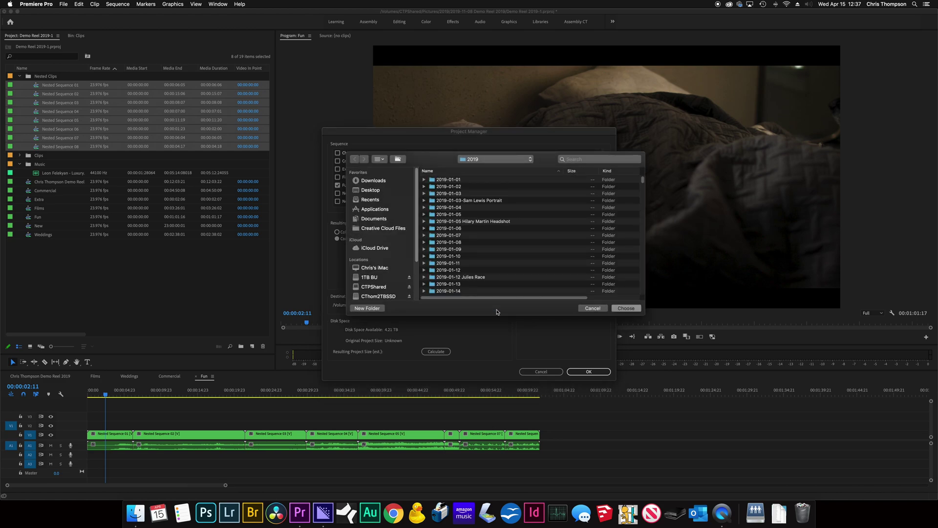
pyautogui.click(370, 190)
pyautogui.click(367, 308)
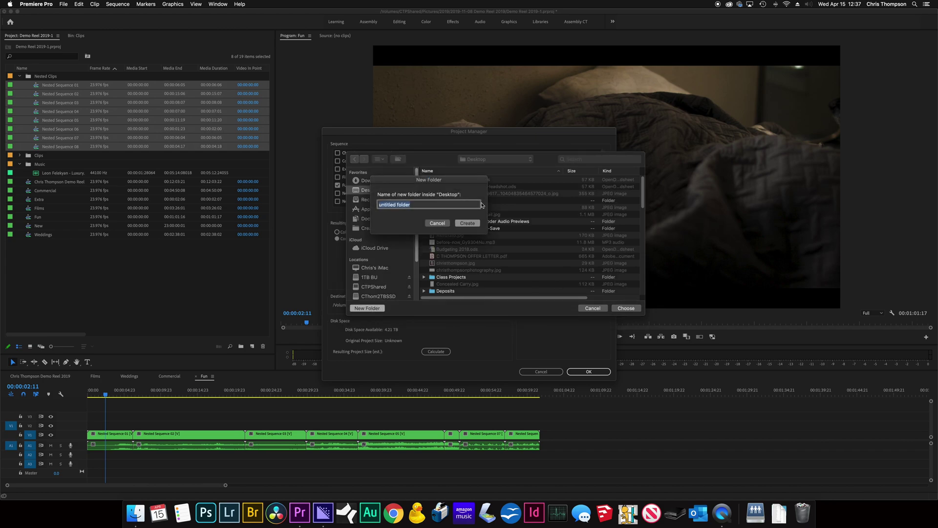
pyautogui.write('Stock Footage')
pyautogui.press('Return')
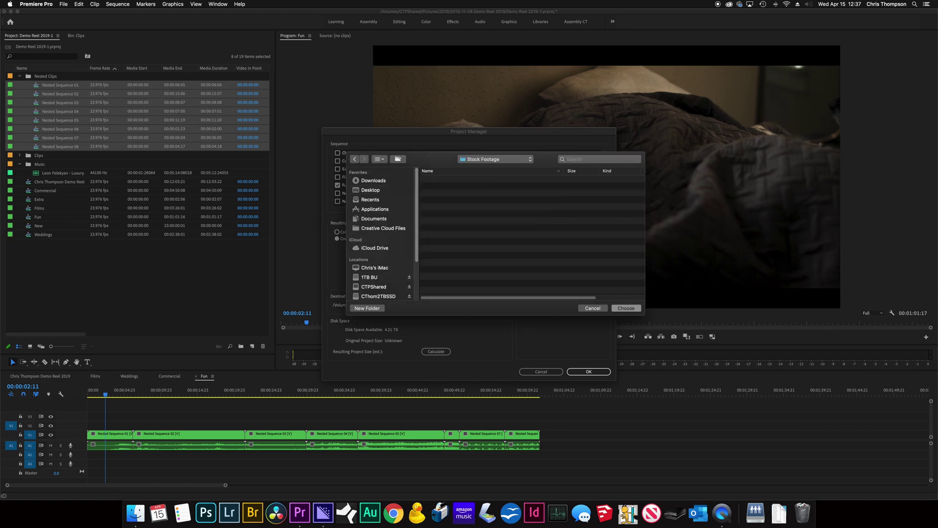
pyautogui.click(626, 307)
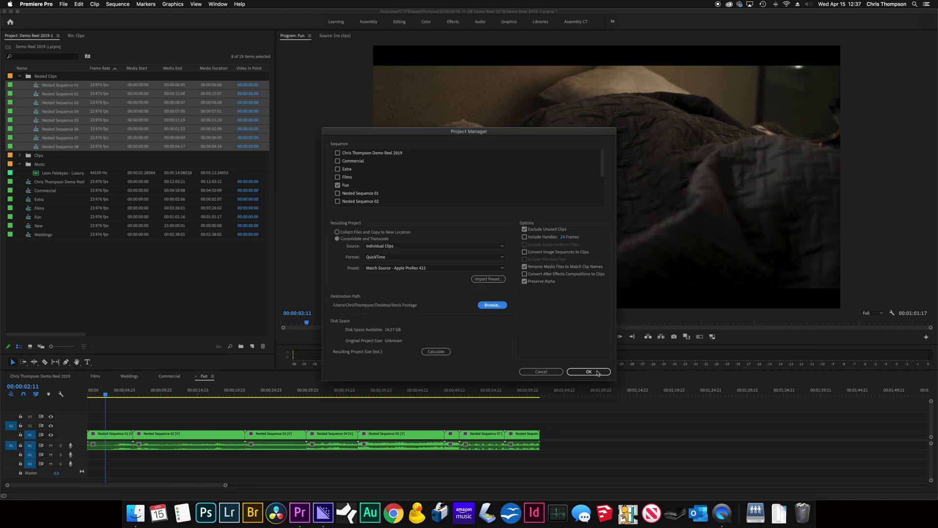
pyautogui.click(558, 373)
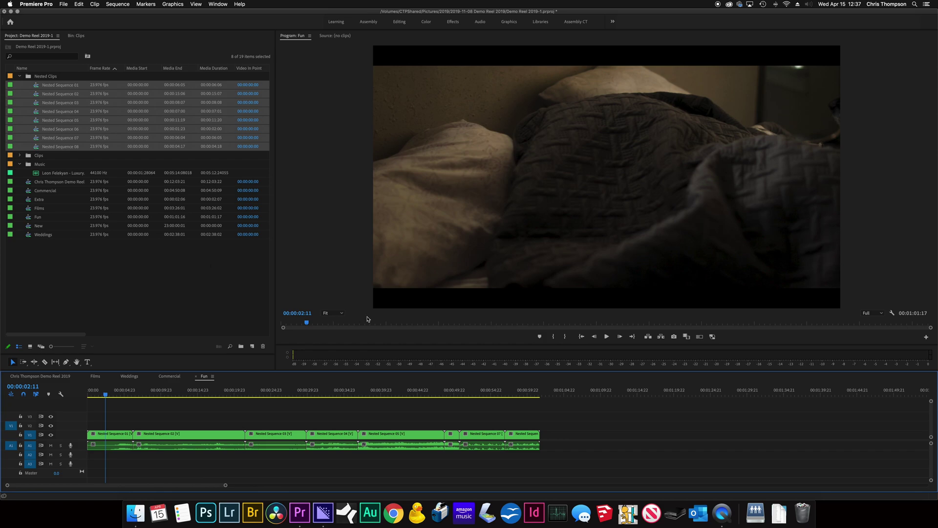
# Open File > Export > Media settings, then cancel out without exporting.
pyautogui.click(59, 3)
pyautogui.moveTo(98, 200)
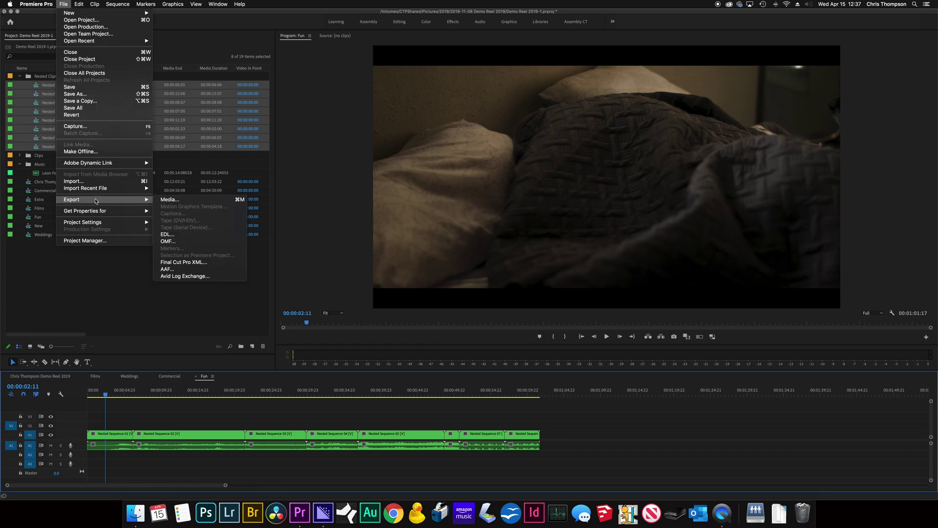
pyautogui.click(199, 200)
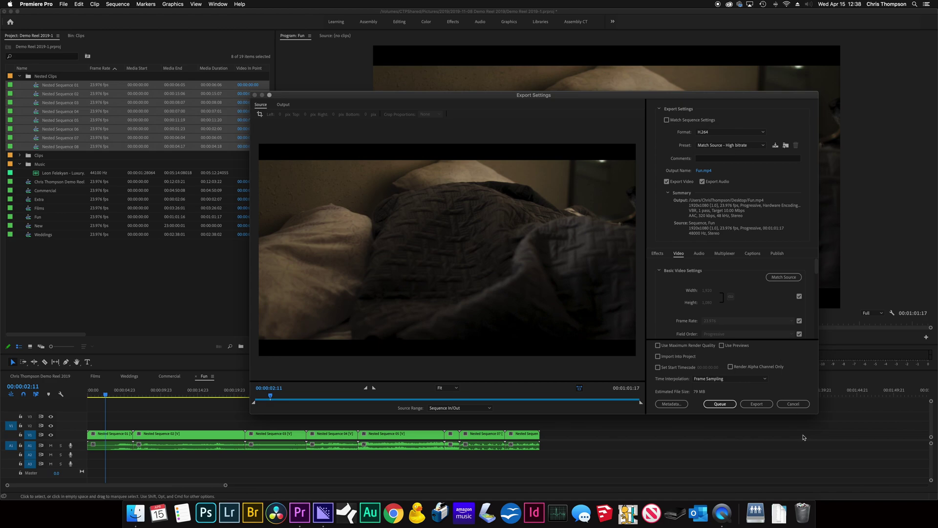
pyautogui.click(794, 405)
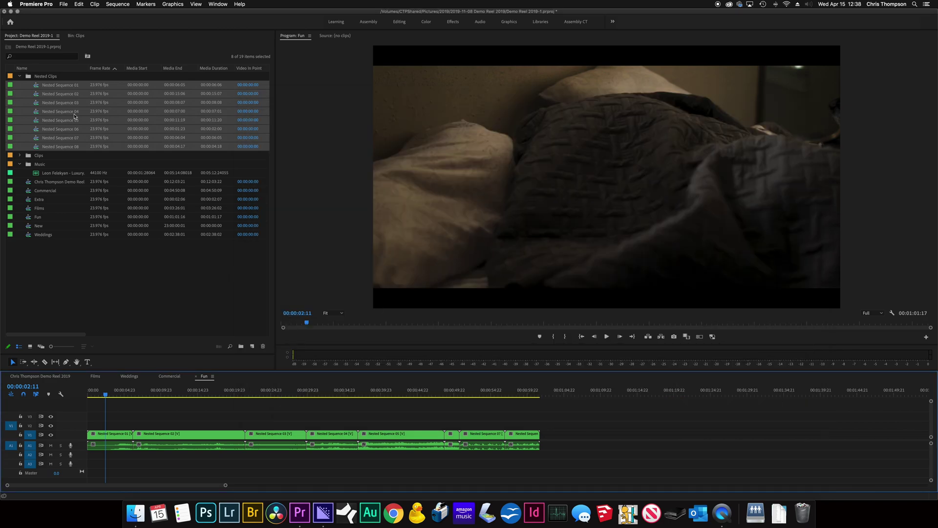
# Select Nested Sequences 01 through 08 together in the Project panel.
pyautogui.click(62, 86)
pyautogui.keyDown('shift'); pyautogui.click(69, 147); pyautogui.keyUp('shift')
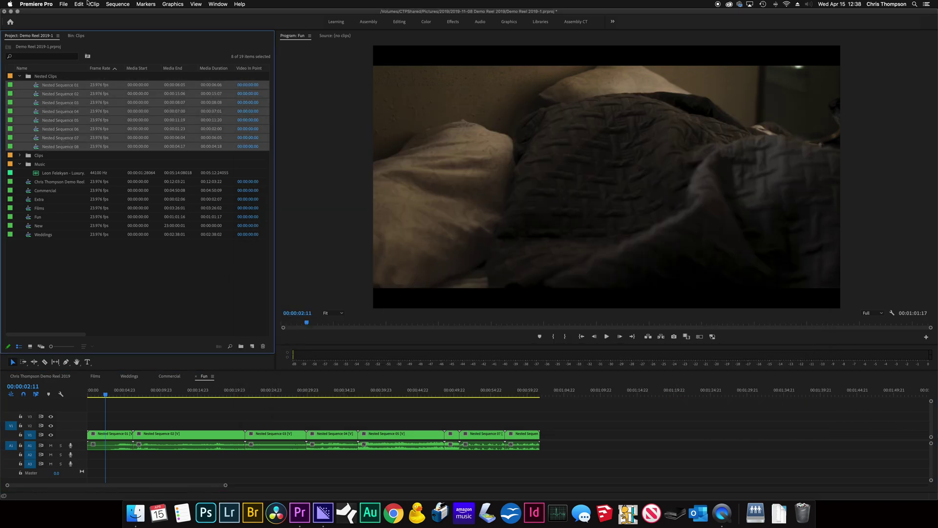
pyautogui.click(54, 94)
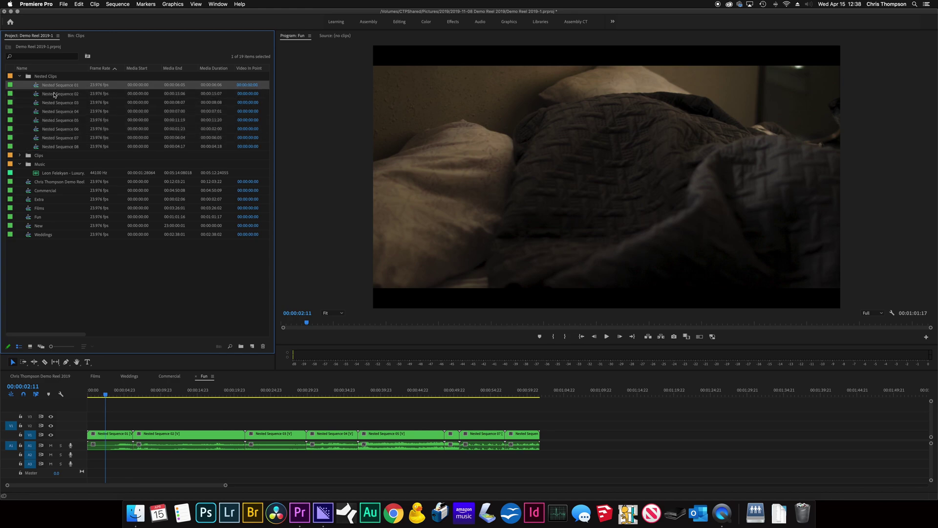
pyautogui.keyDown('shift'); pyautogui.click(53, 147); pyautogui.keyUp('shift')
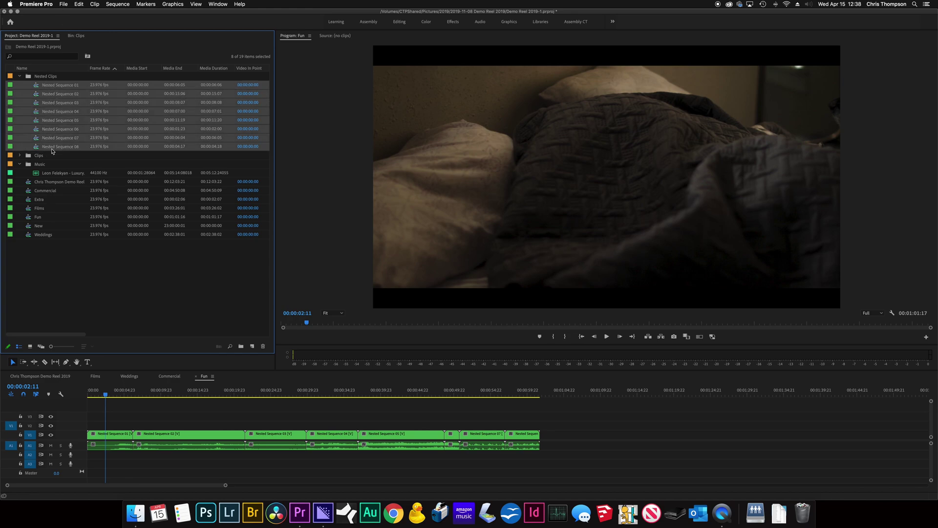
pyautogui.click(62, 3)
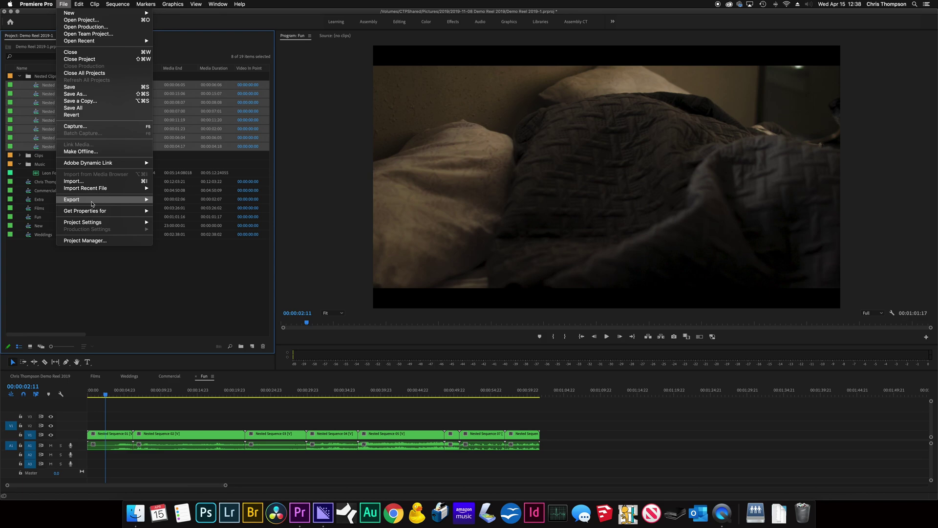
# Open Export Media for the selection with Format QuickTime and Preset Apple ProRes 422.
pyautogui.moveTo(92, 201)
pyautogui.click(204, 196)
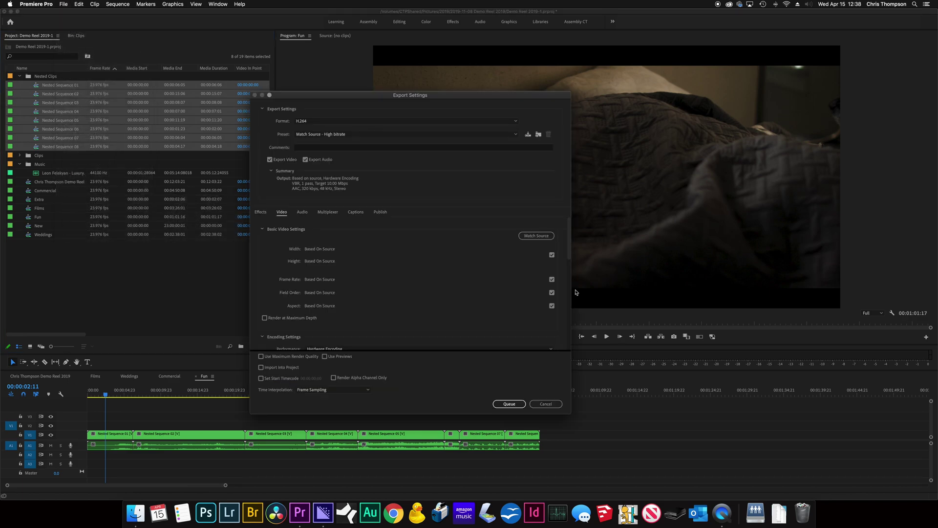
pyautogui.click(427, 121)
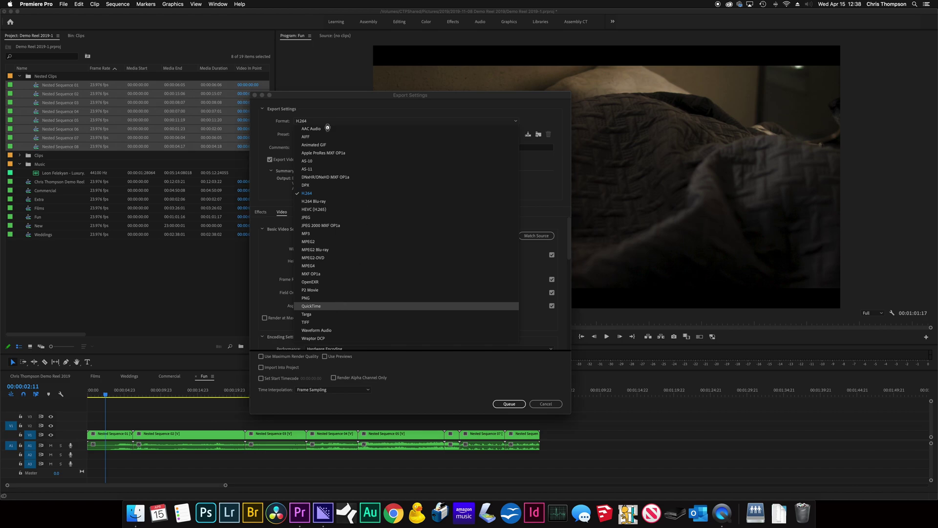
pyautogui.click(340, 306)
pyautogui.click(351, 137)
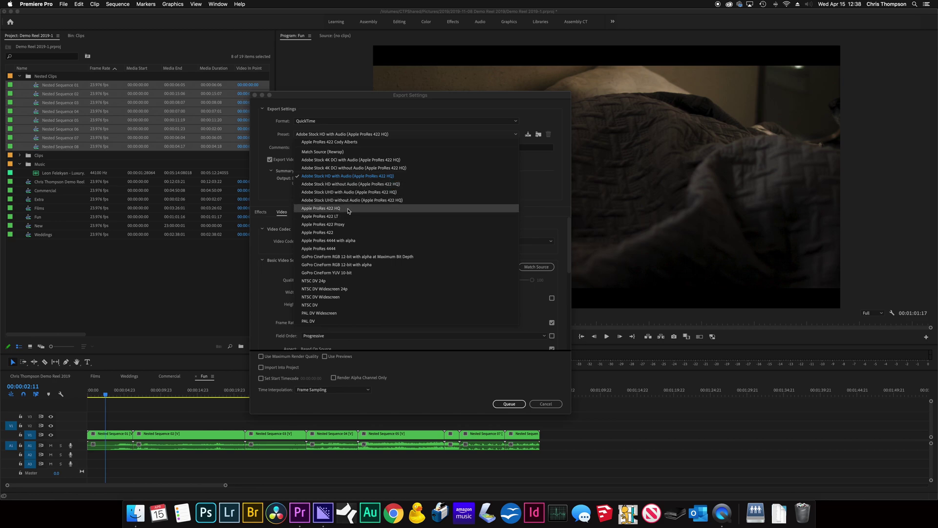
pyautogui.click(347, 233)
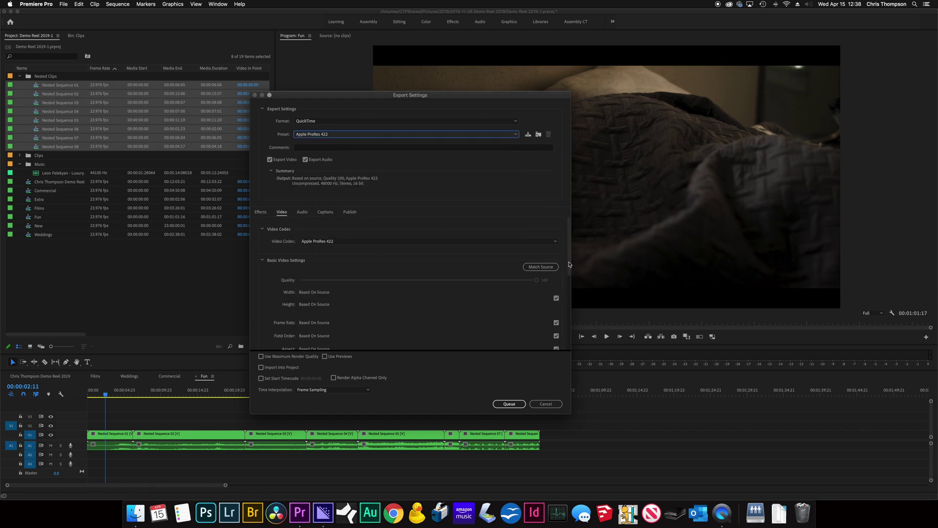
# Review the Effects settings and queue the eight sequences in Media Encoder.
pyautogui.moveTo(569, 264); pyautogui.dragTo(572, 338)
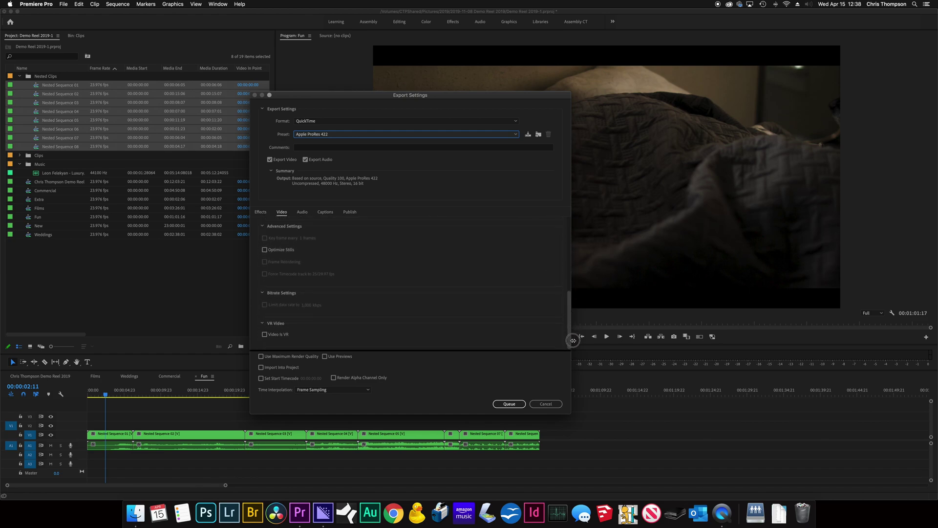
pyautogui.click(261, 212)
pyautogui.moveTo(570, 228)
pyautogui.mouseDown()
pyautogui.moveTo(575, 344)
pyautogui.moveTo(571, 229)
pyautogui.mouseUp()
pyautogui.click(512, 405)
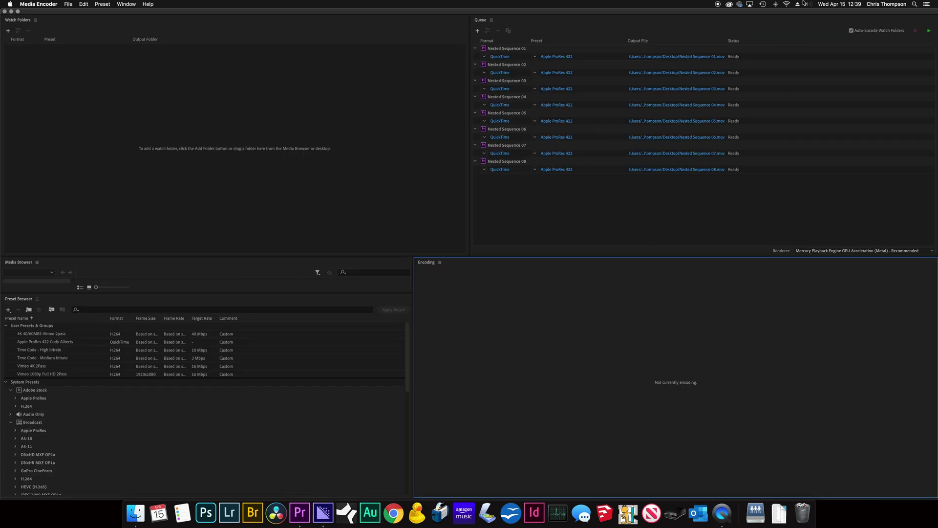
# Point all eight queued Nested Sequence exports to the Stock Footage folder on the Desktop.
pyautogui.click(716, 182)
pyautogui.press('super+a')
pyautogui.click(711, 57)
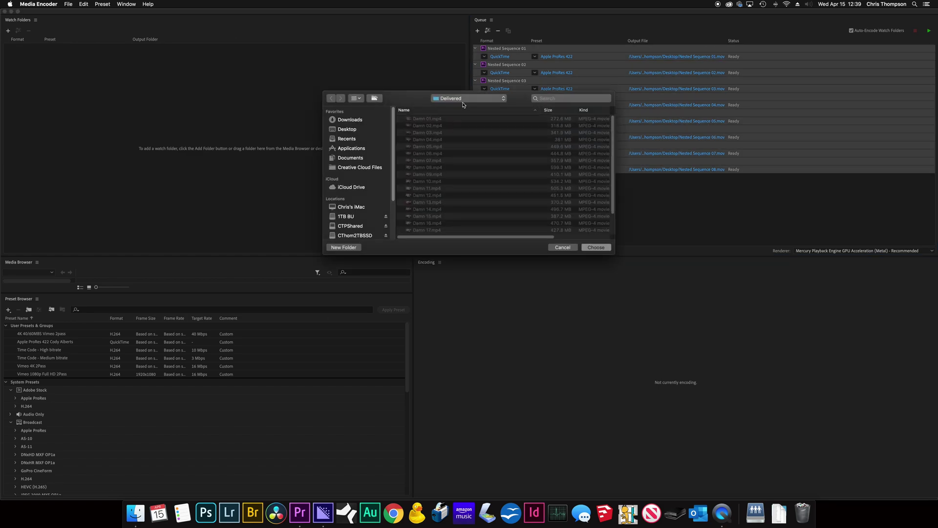
pyautogui.click(463, 99)
pyautogui.click(346, 129)
pyautogui.click(346, 129)
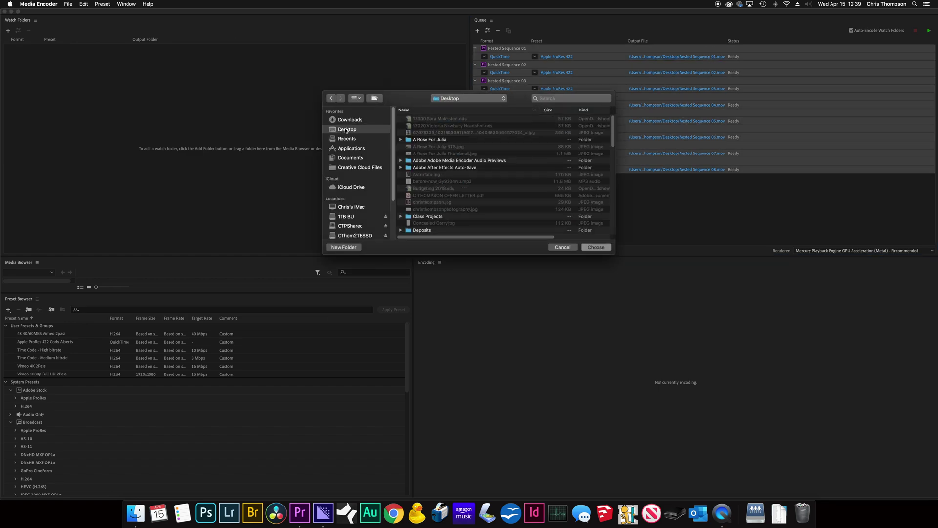
pyautogui.scroll(-10, 445, 146)
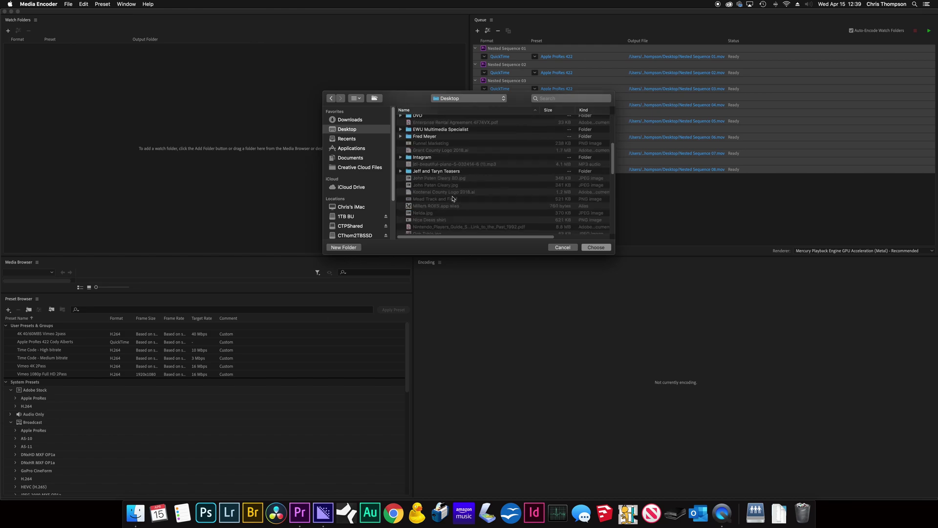
pyautogui.scroll(-5, 452, 198)
pyautogui.click(469, 229)
pyautogui.click(596, 247)
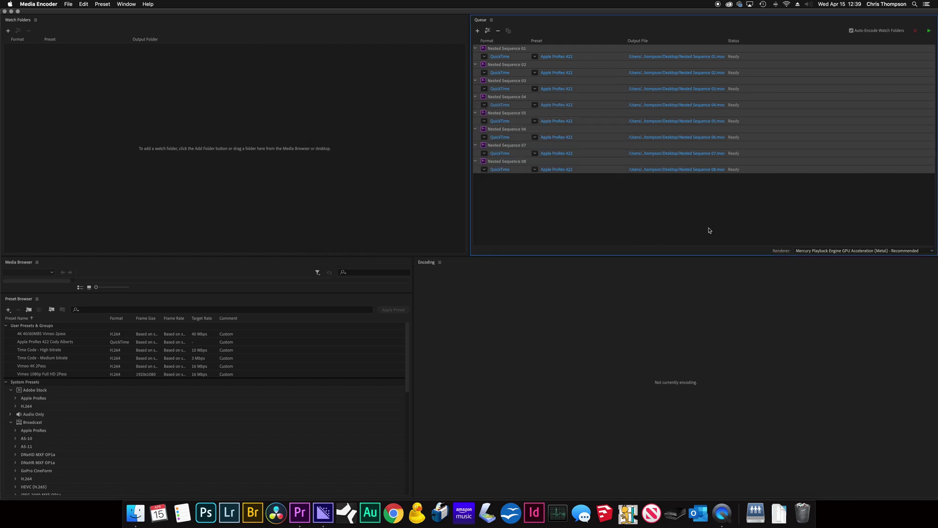
# Start the Media Encoder queue to render the ProRes 422 movies.
pyautogui.click(930, 30)
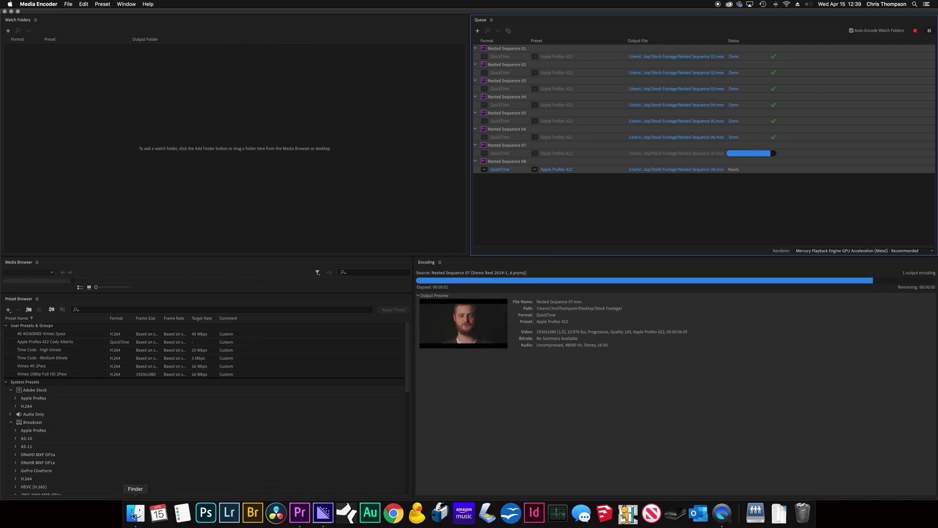
# Open the Stock Footage folder on the Desktop in Finder.
pyautogui.click(135, 513)
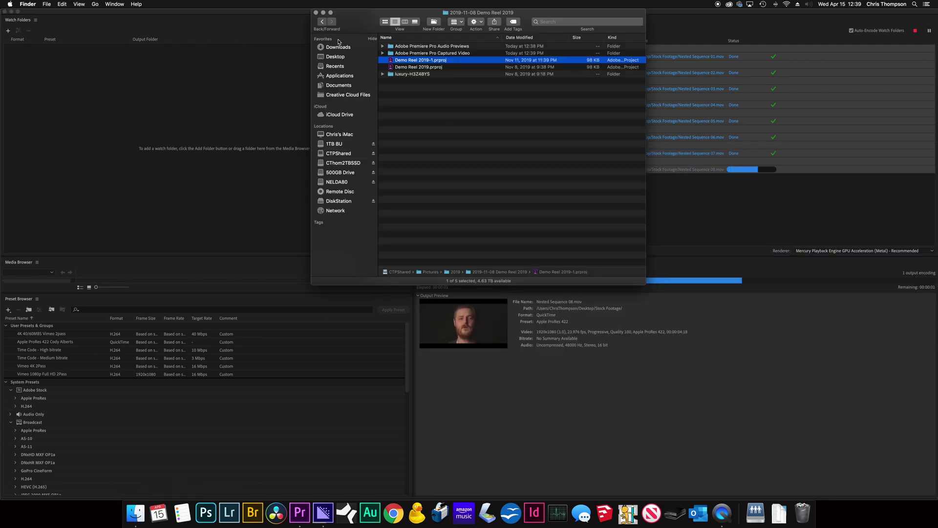
pyautogui.click(335, 57)
pyautogui.scroll(-5, 410, 91)
pyautogui.press('s')
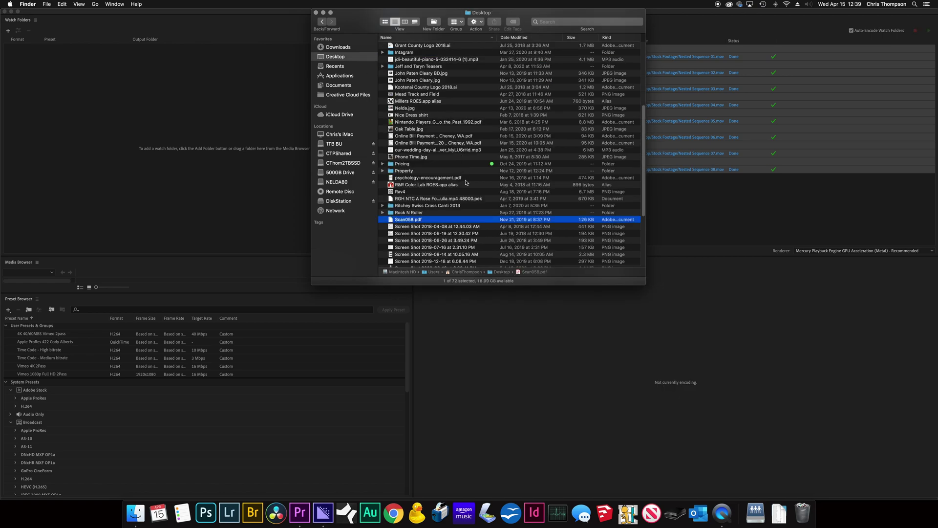
pyautogui.scroll(-5, 418, 224)
pyautogui.doubleClick(415, 202)
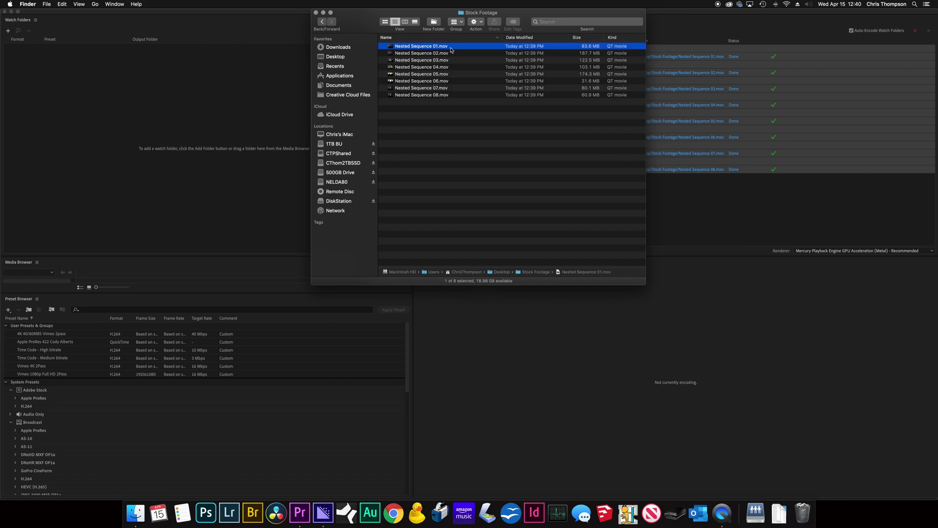
# Quick Look Nested Sequence 01.mov and the other exported movies to check them.
pyautogui.click(450, 47)
pyautogui.press('space')
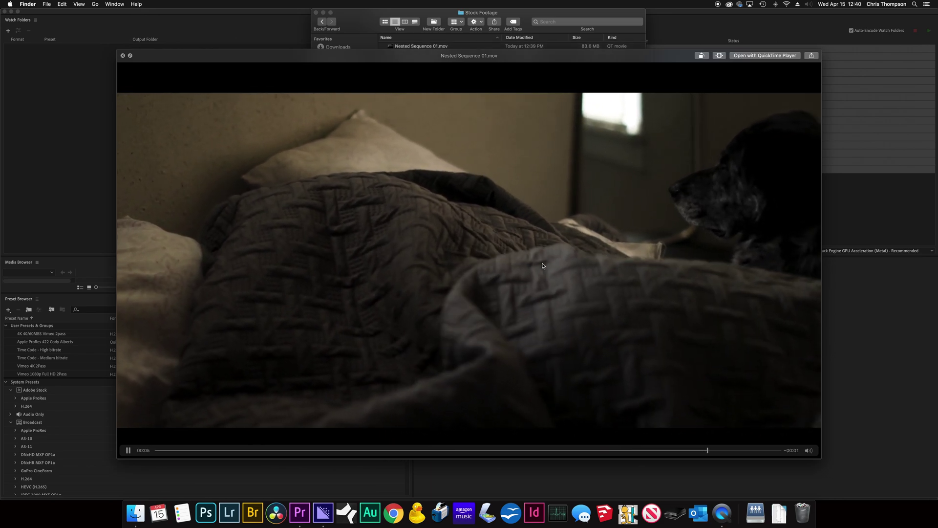
pyautogui.press('Down')
pyautogui.press('Down')
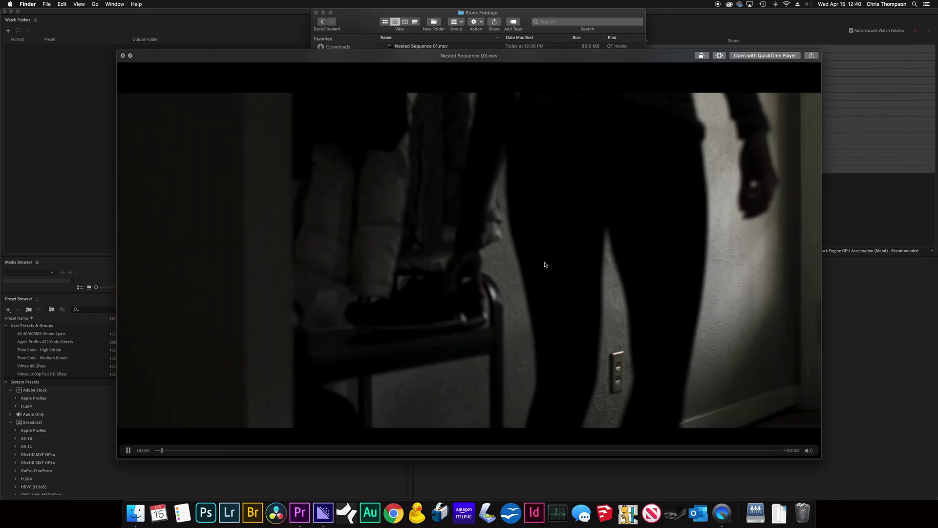
pyautogui.press('space')
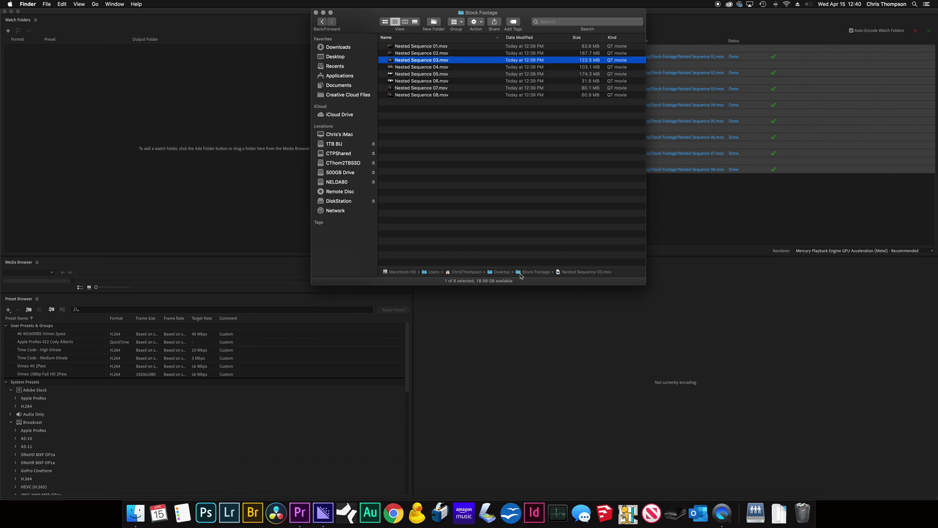
pyautogui.click(595, 347)
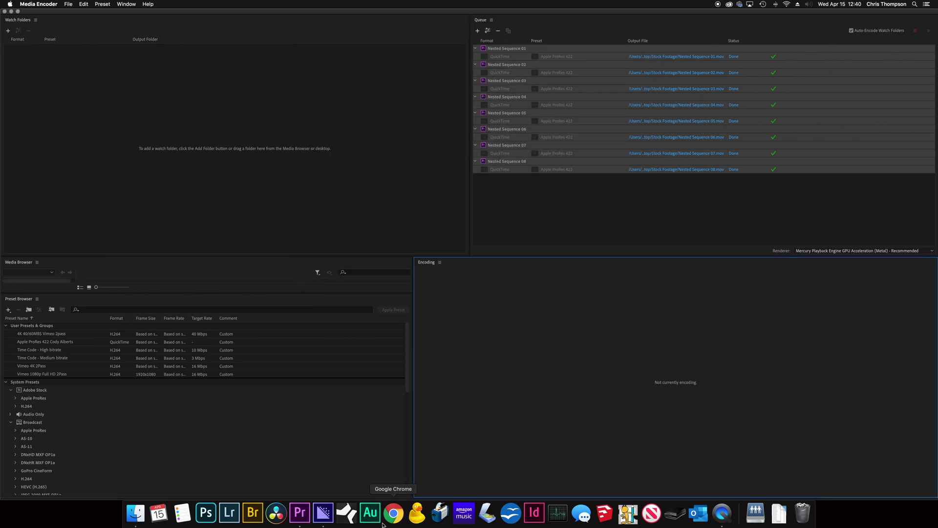